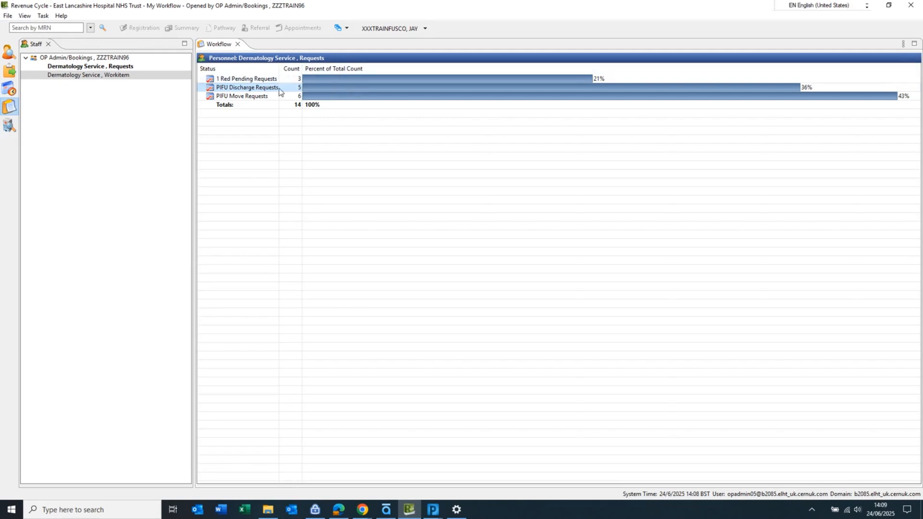
Step: Open the PIFU Discharge Requests worklist and filter it by Responsible Clinician, entering the clinician's surname
double_click(251, 91)
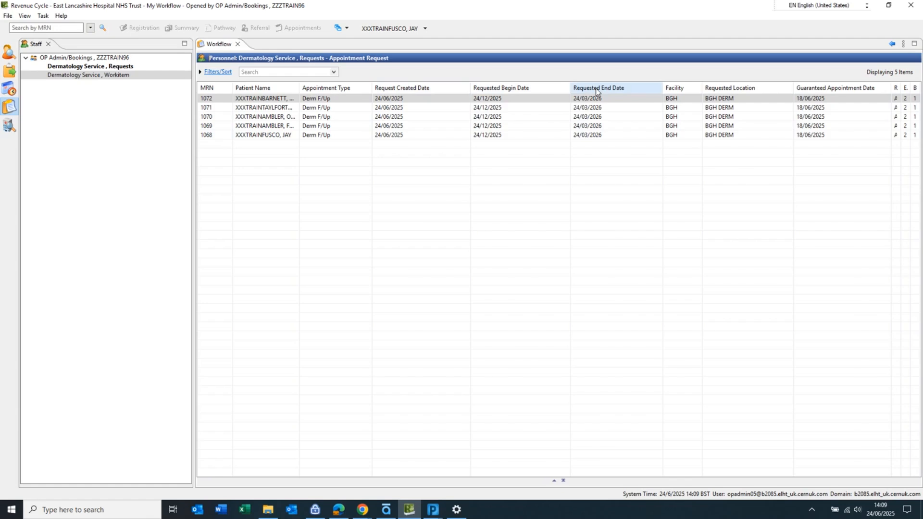
left_click(334, 72)
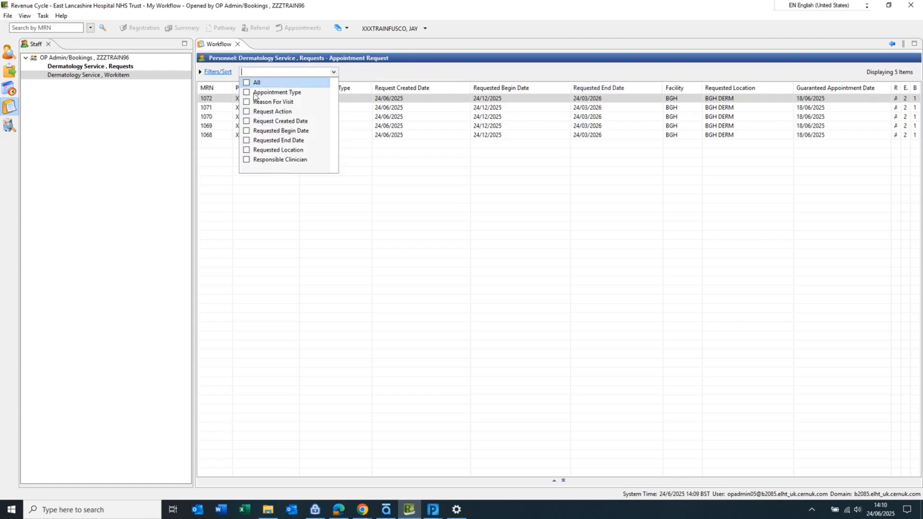
left_click(247, 160)
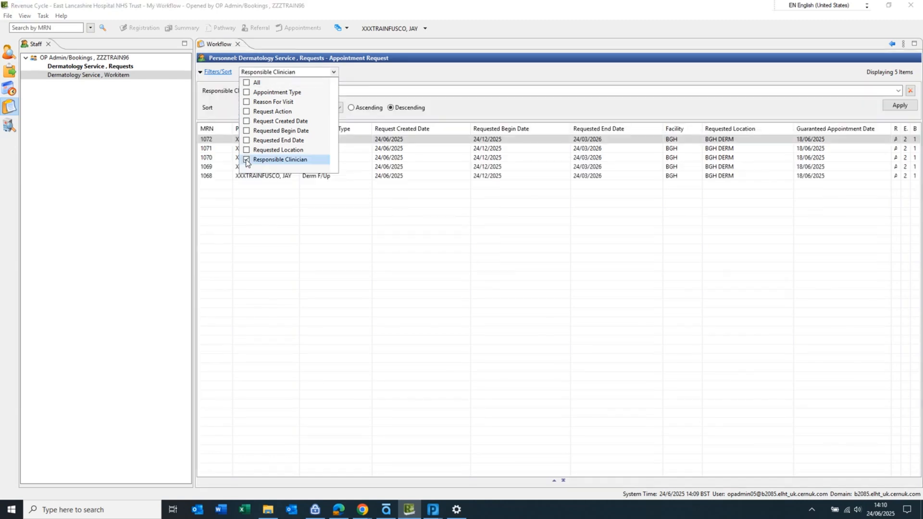
left_click(367, 89)
key("Return")
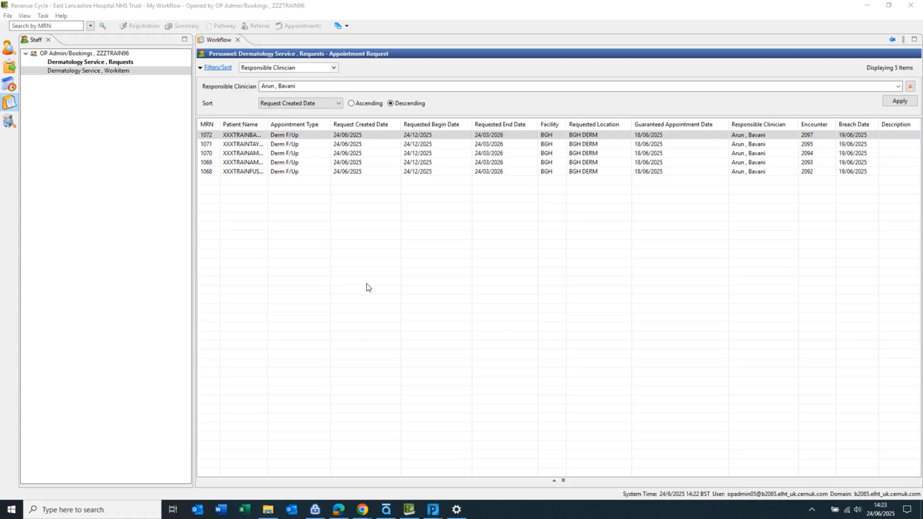
Step: Edit the view layout to move Patient Name above MRN and hide the Breach Date column
left_click(903, 42)
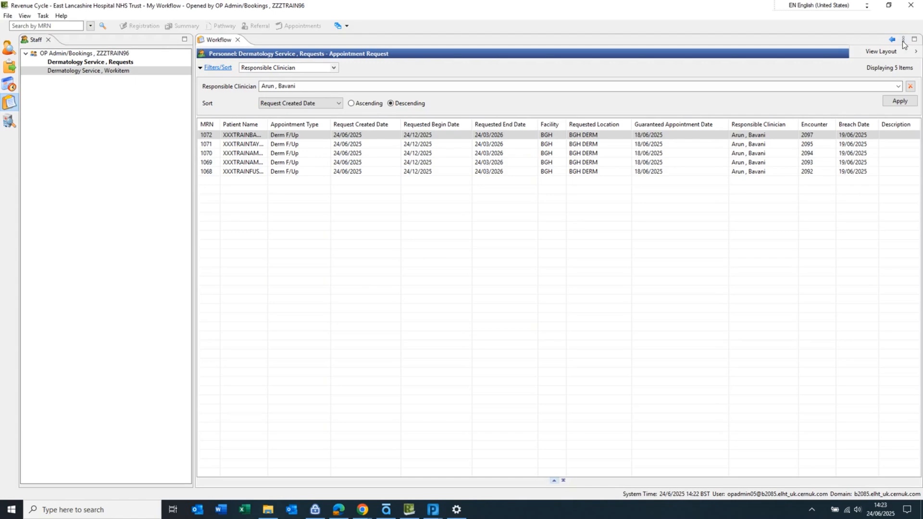
mouse_move(913, 53)
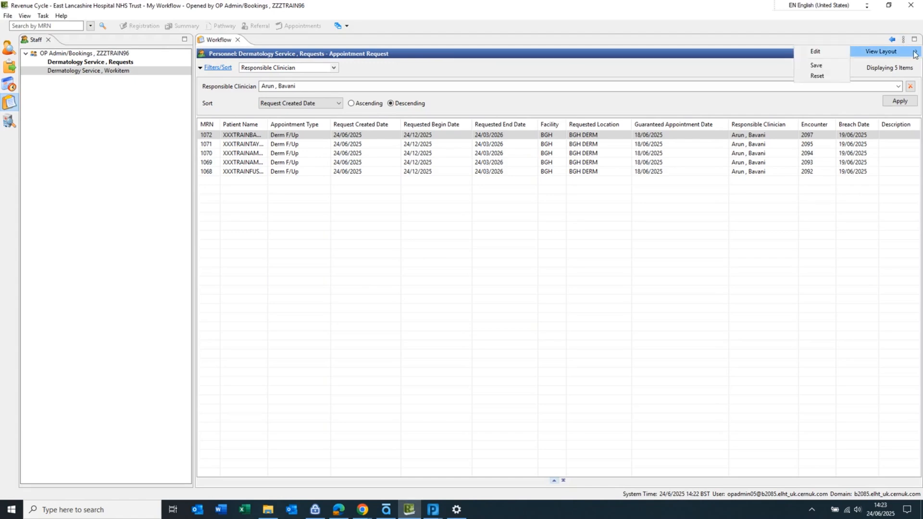
left_click(816, 53)
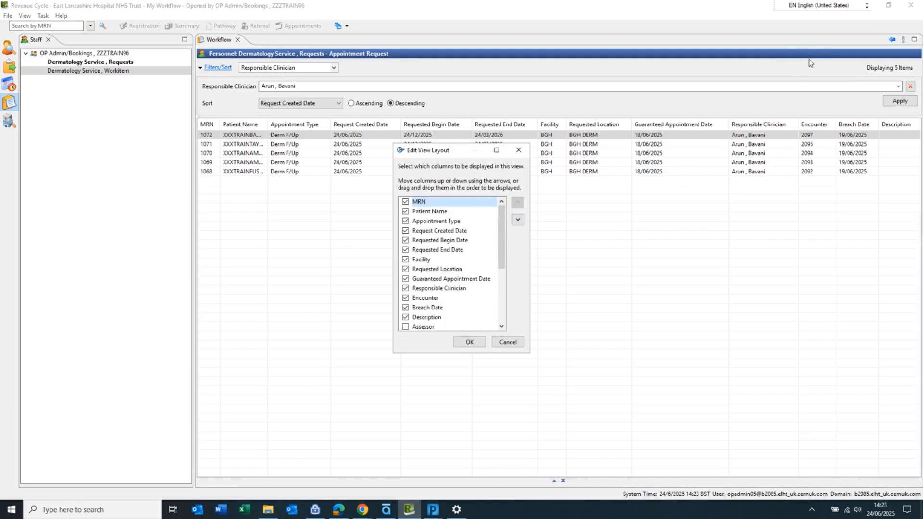
left_click(430, 212)
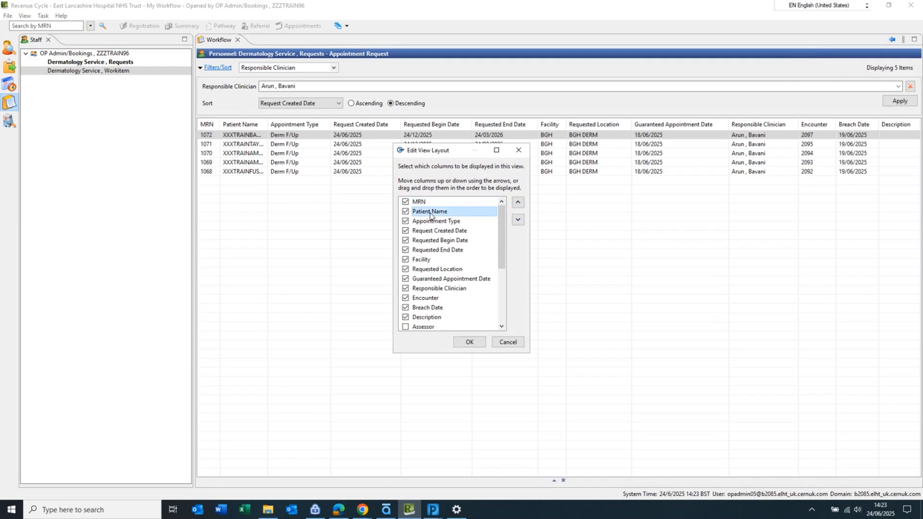
left_click(518, 202)
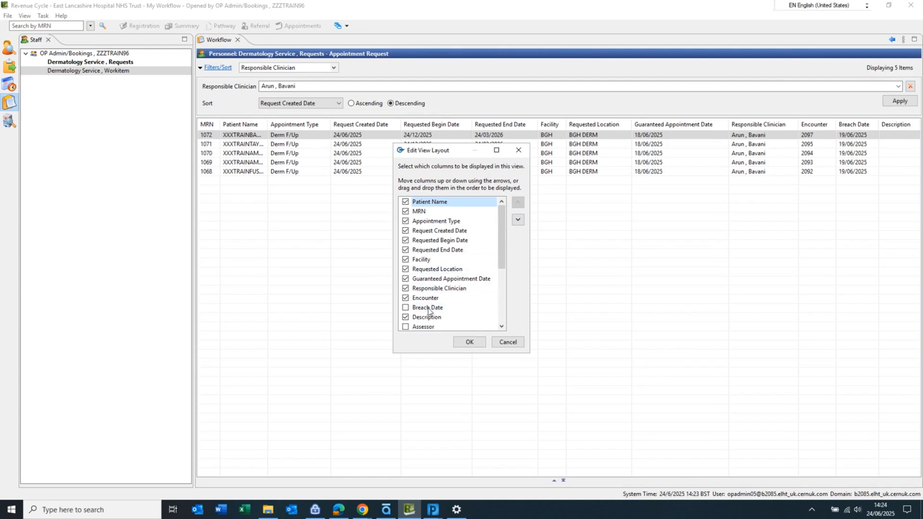
left_click(469, 342)
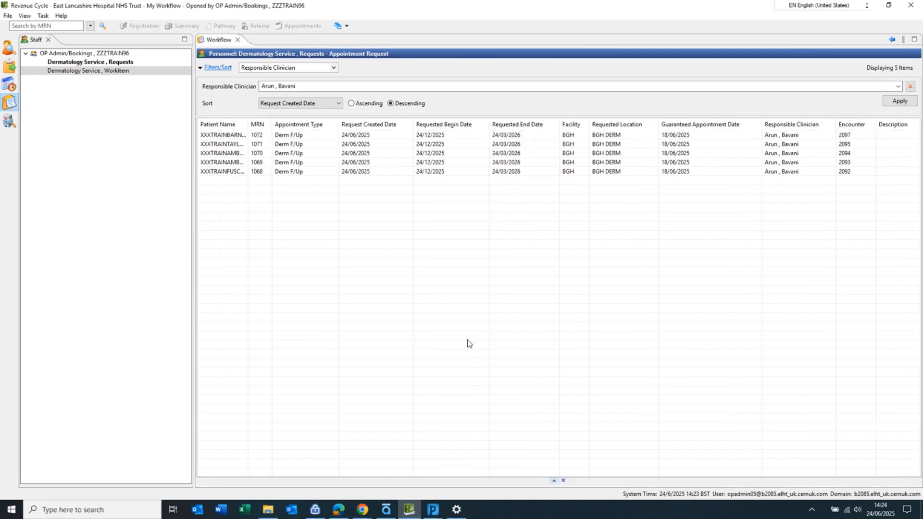
Step: Save the current view layout and acknowledge the confirmation
left_click(903, 40)
mouse_move(900, 51)
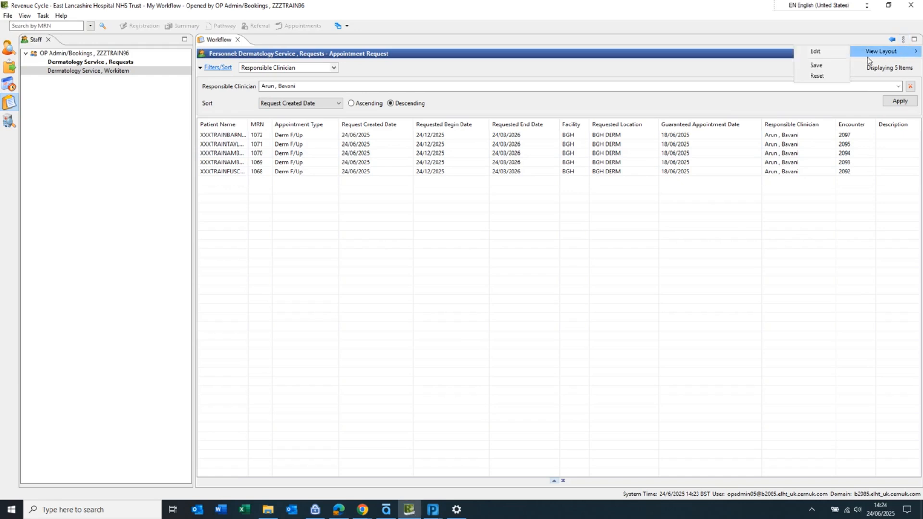
left_click(826, 67)
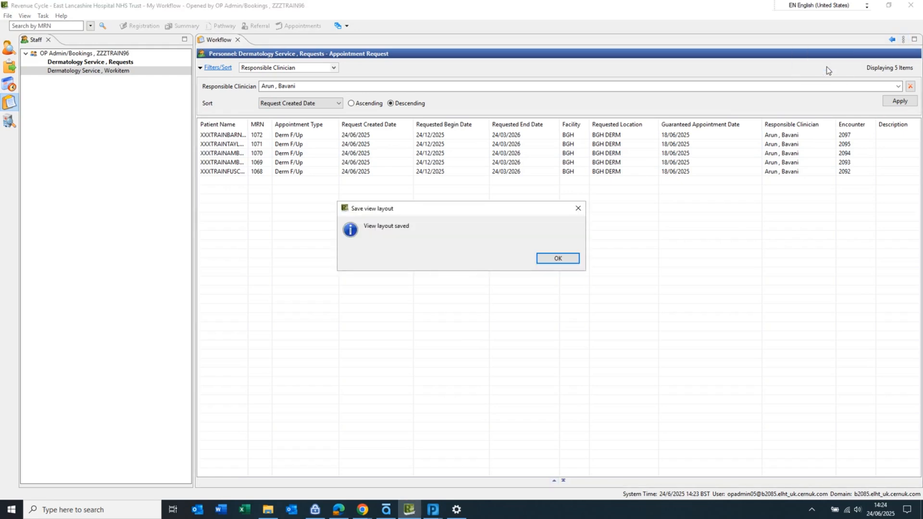
left_click(558, 258)
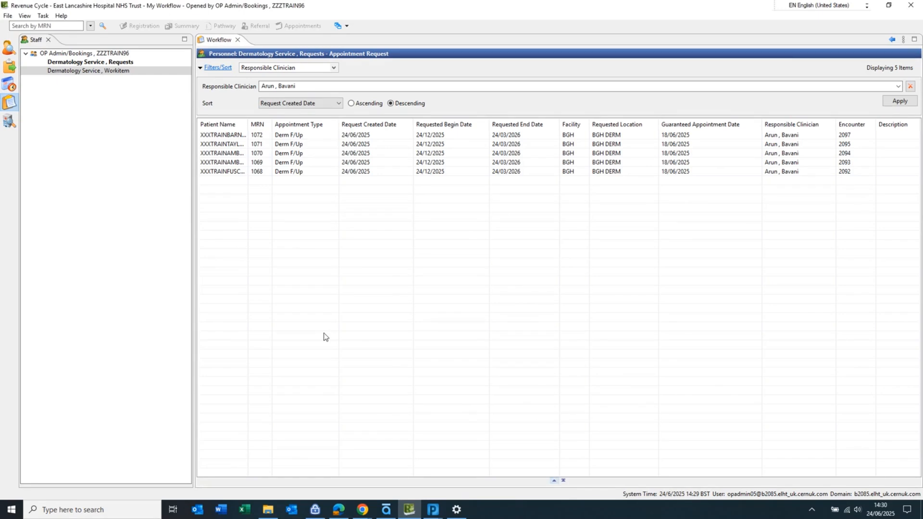
Step: Expand the work-item details pane and open the first patient's request, closing the External MPI Retrieve error
left_click(554, 481)
left_click_drag(533, 418, 524, 281)
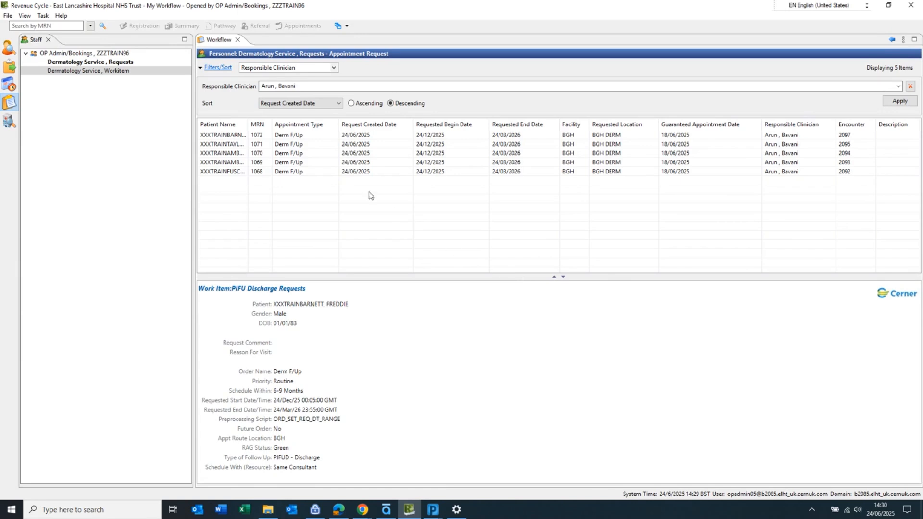
left_click(242, 136)
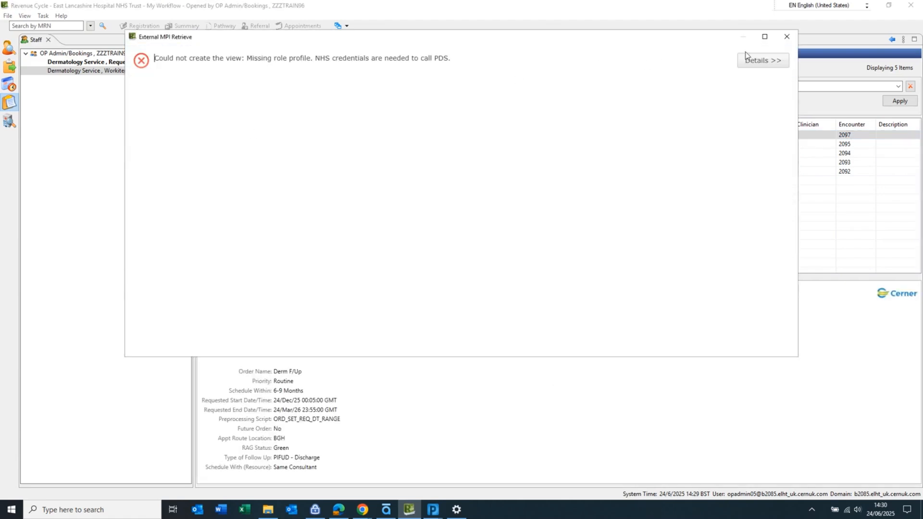
left_click(787, 37)
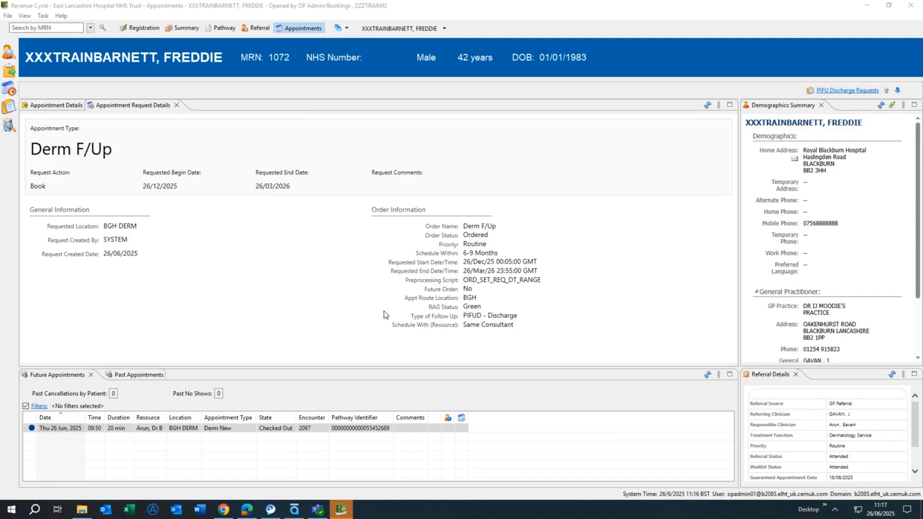
Step: Cancel the appointment request with reason Referral no longer needed and the comment discharged
left_click(720, 106)
left_click(720, 106)
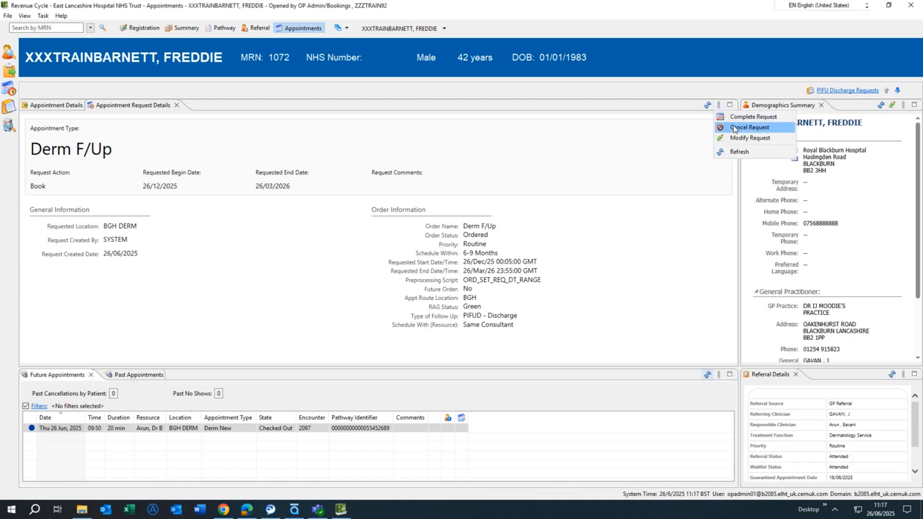
left_click(736, 128)
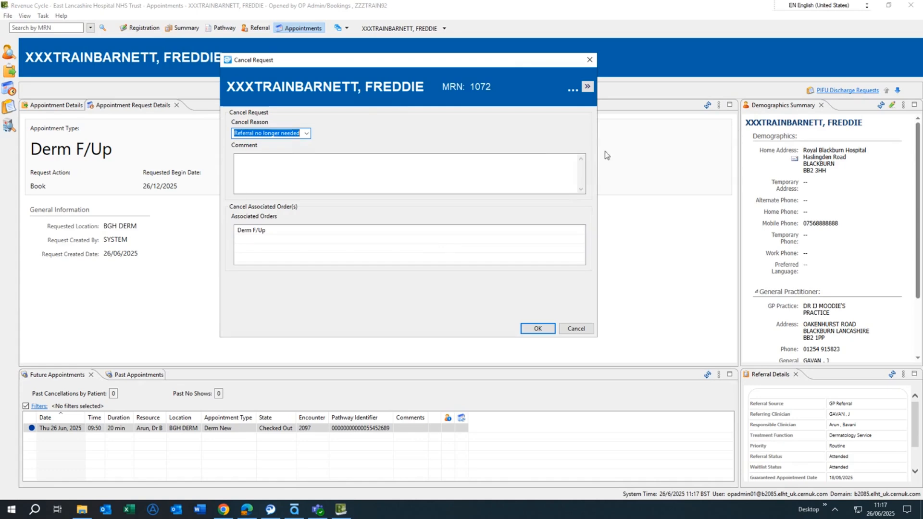
left_click(299, 173)
type("discharged")
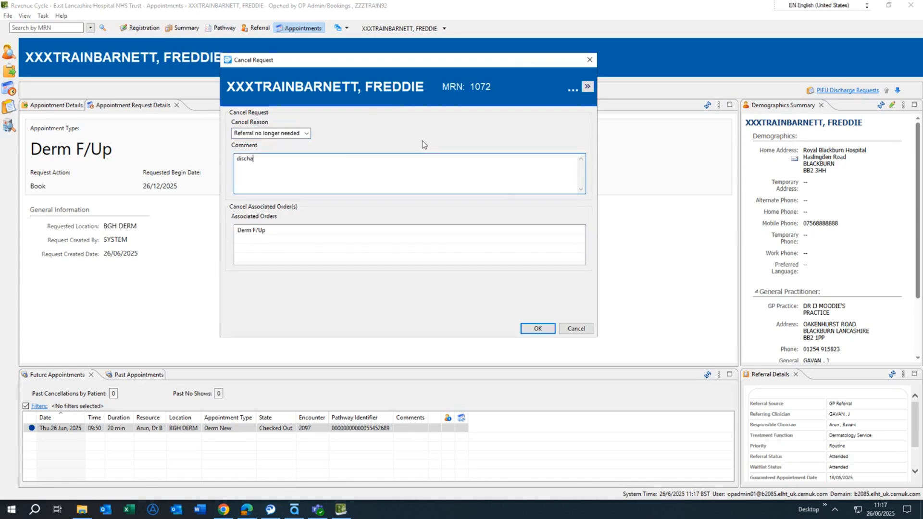
left_click(539, 331)
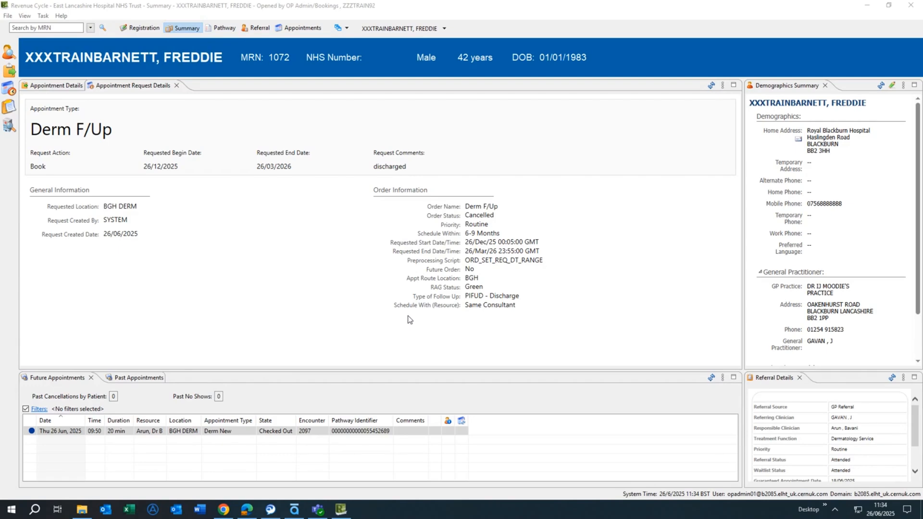
Step: Open the Attended Referrals view for the patient alongside Referral Details
left_click(339, 28)
left_click(370, 40)
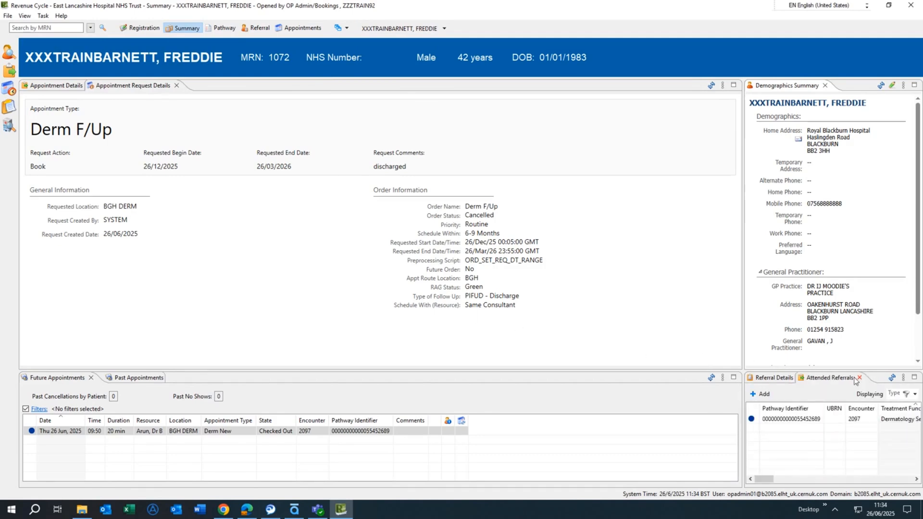
mouse_move(761, 483)
left_mouse_down()
mouse_move(825, 486)
mouse_move(753, 483)
left_mouse_up()
Step: Complete the attended referral pathway with today's activity date and RTT status 20 Not Yet Treated
right_click(809, 419)
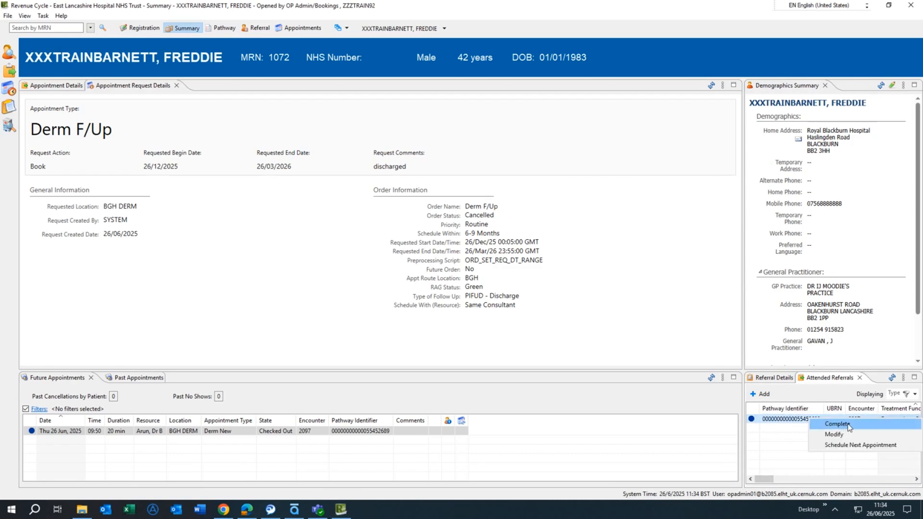
left_click(839, 424)
left_click(407, 231)
key("t")
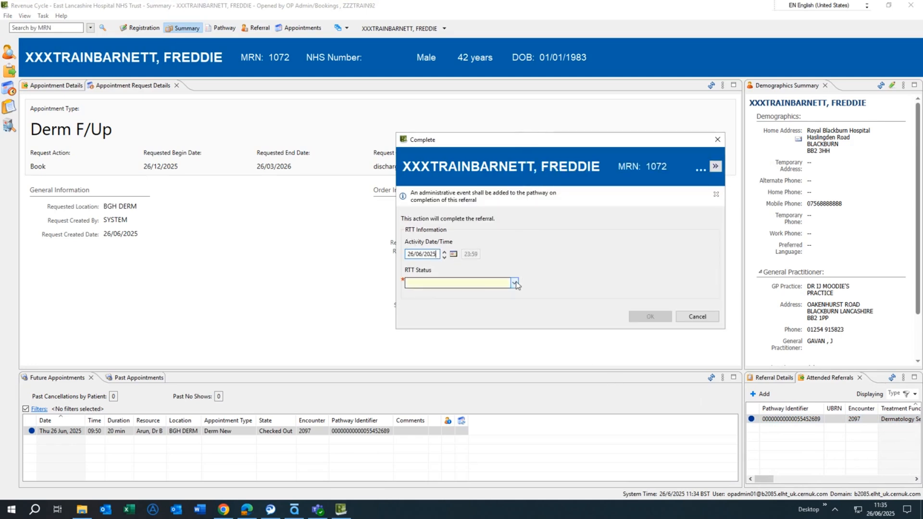
left_click(515, 283)
left_click(444, 300)
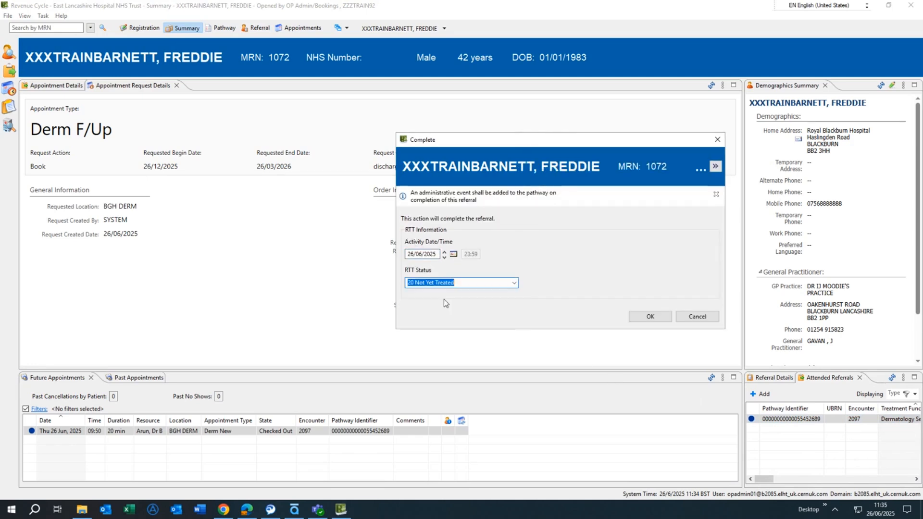
left_click(653, 320)
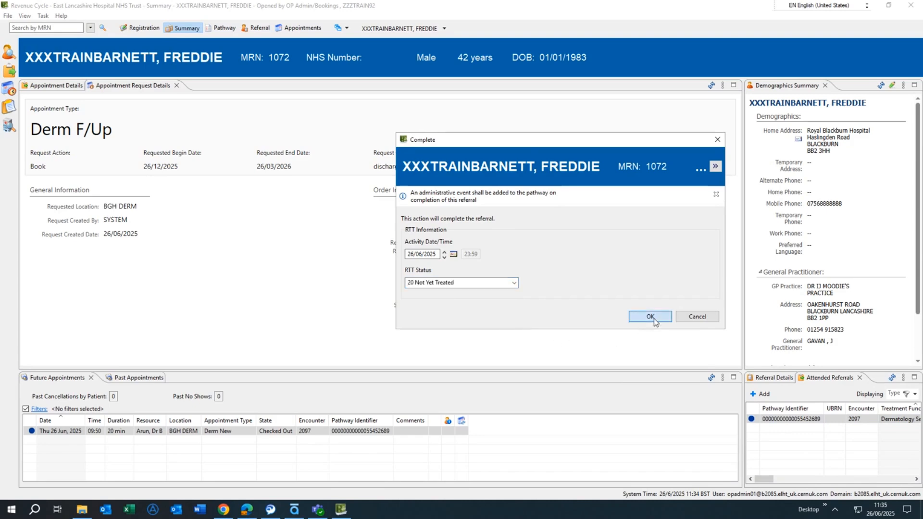
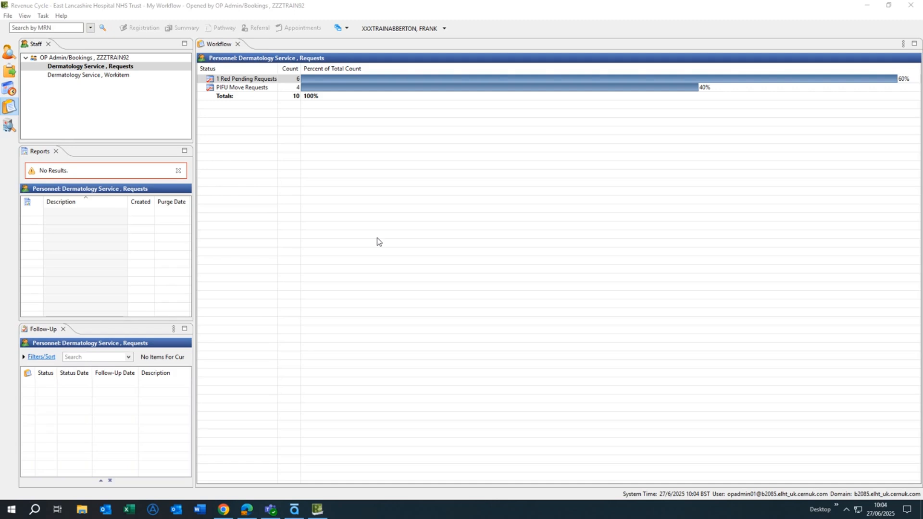
Step: Open the PIFU Move Requests worklist and the first patient's appointment request
left_click(240, 89)
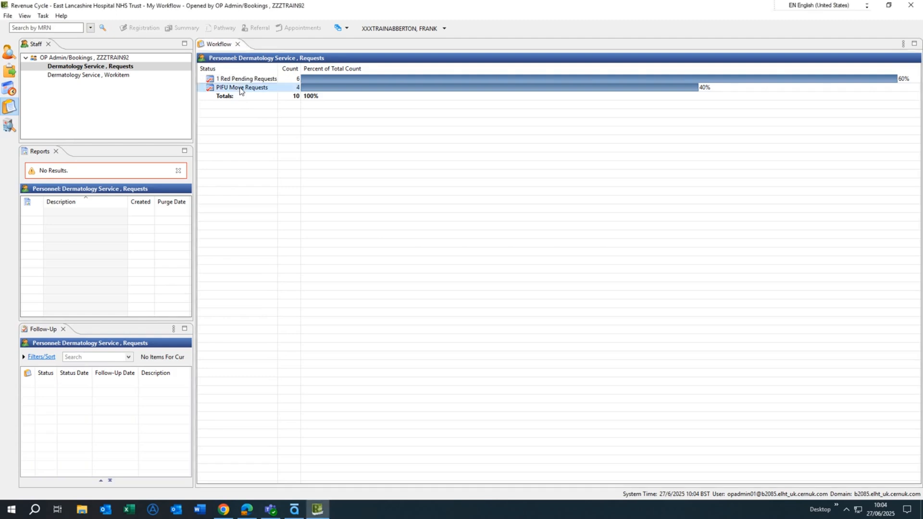
double_click(241, 88)
left_click(254, 98)
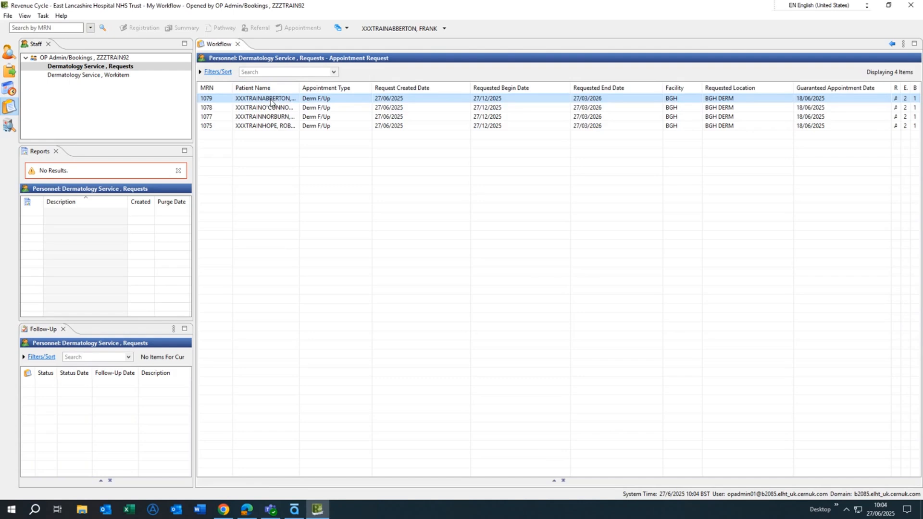
double_click(271, 102)
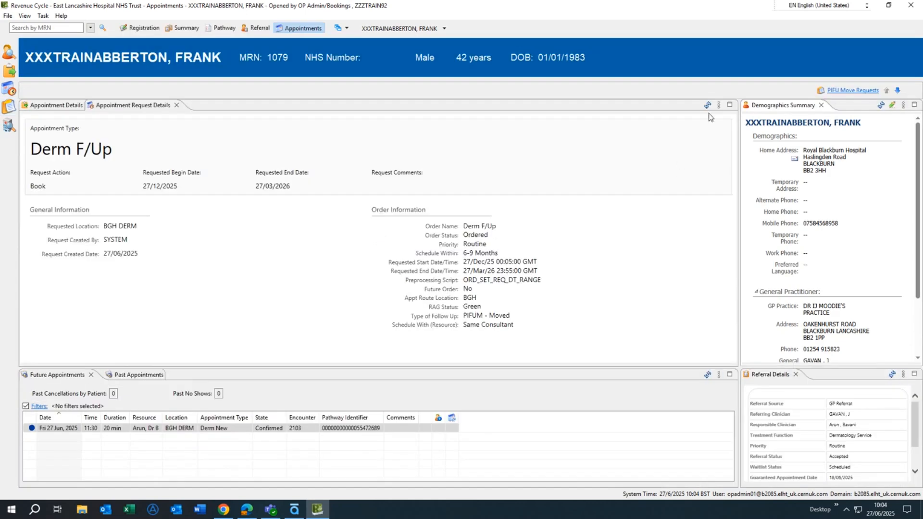
left_click(719, 104)
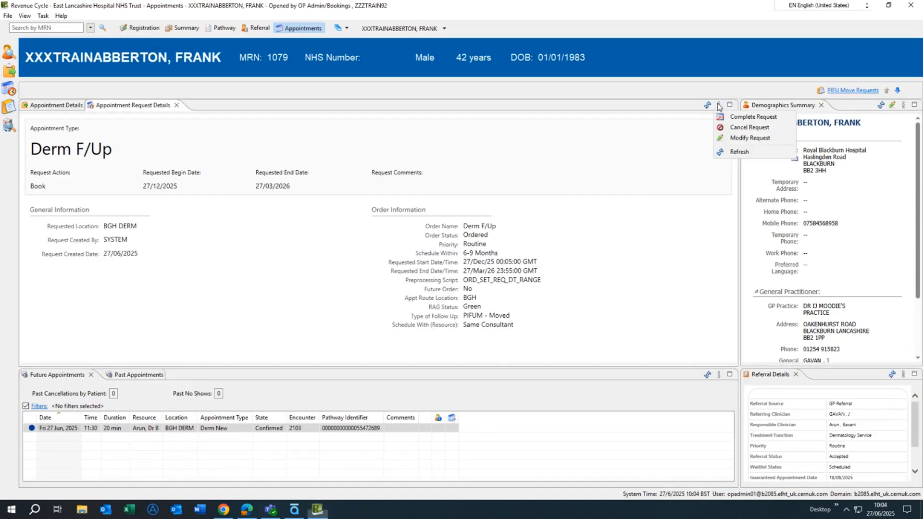
left_click(740, 118)
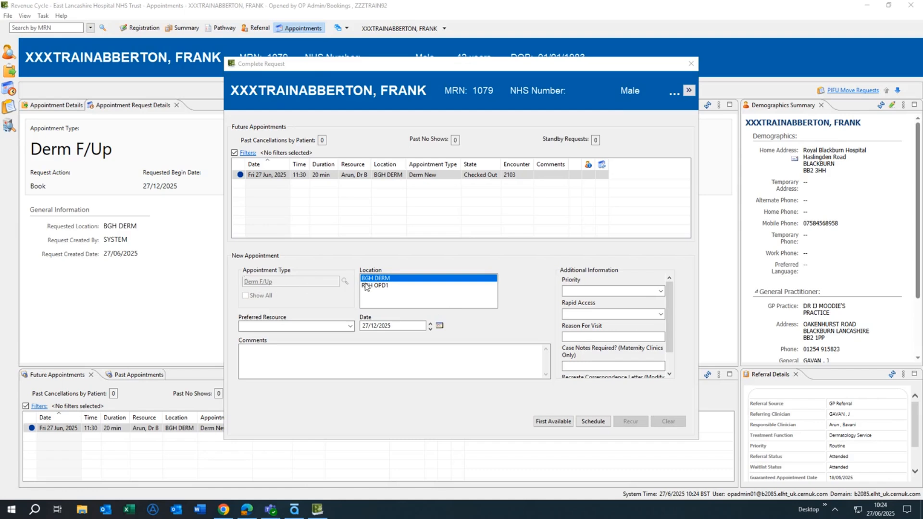
left_click(390, 286)
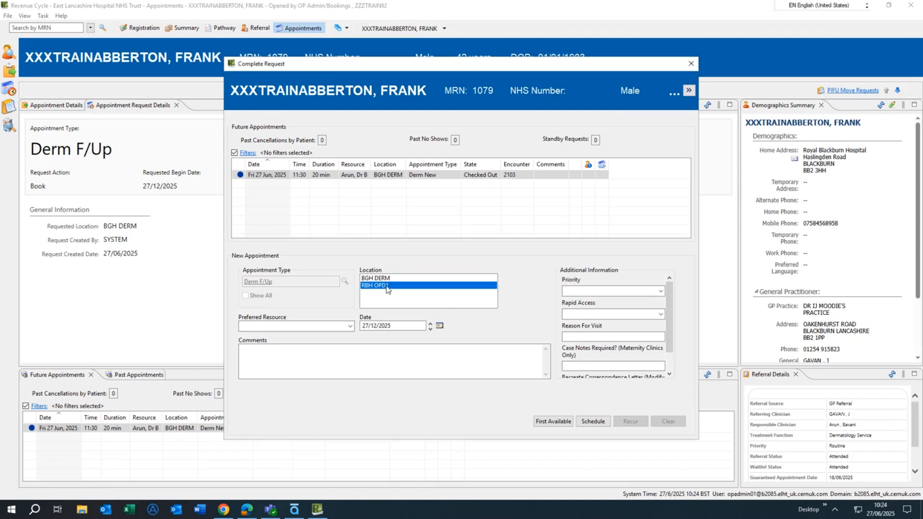
left_click(388, 279)
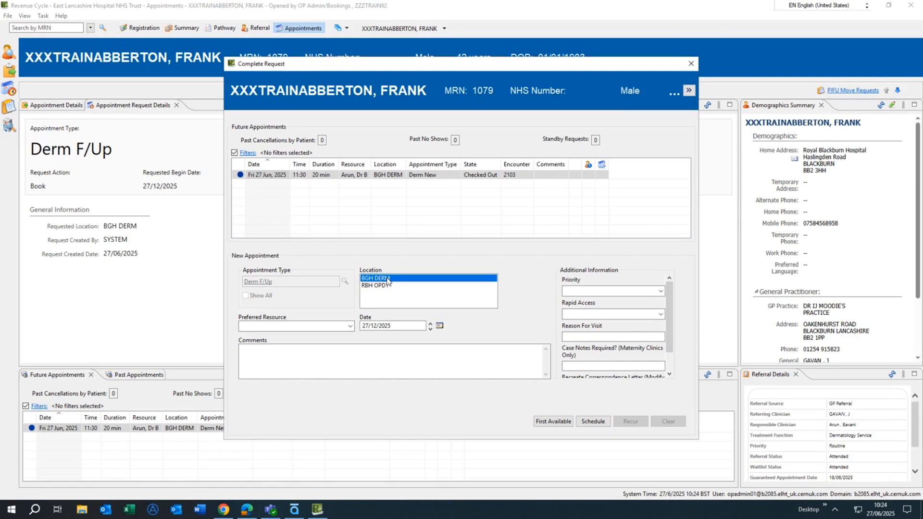
left_click(350, 326)
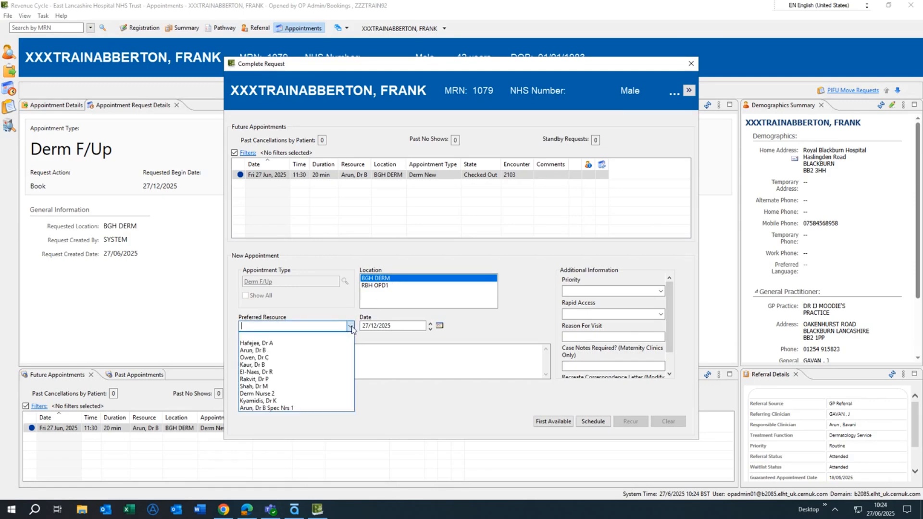
left_click(294, 351)
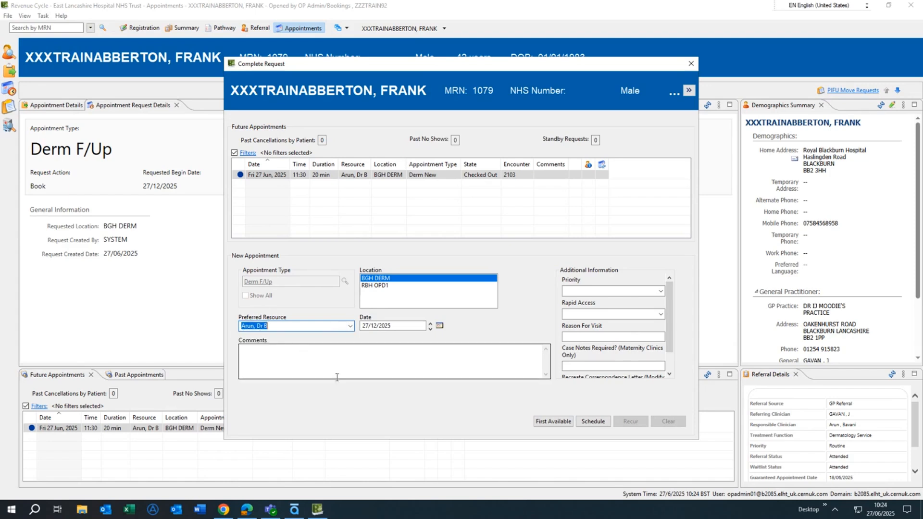
Step: Search first available times scheduled within 1 week for that location and resource
left_click(544, 421)
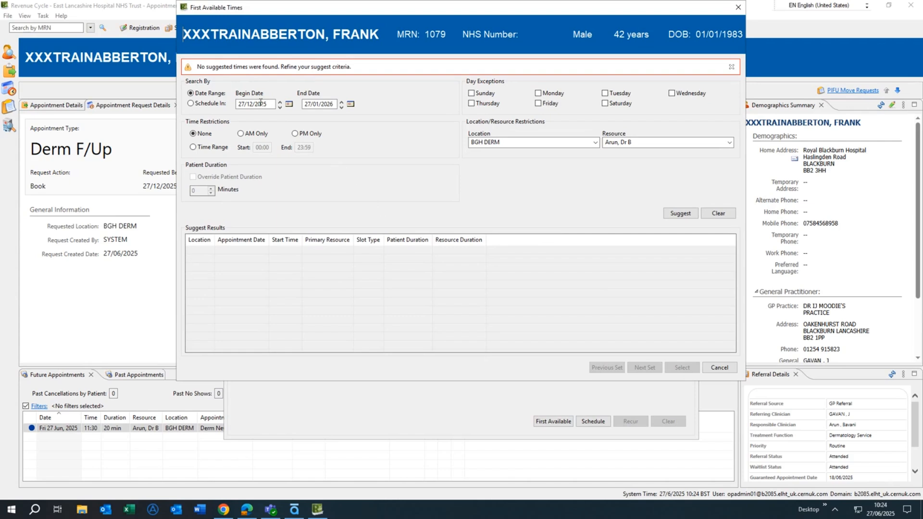
left_click(191, 104)
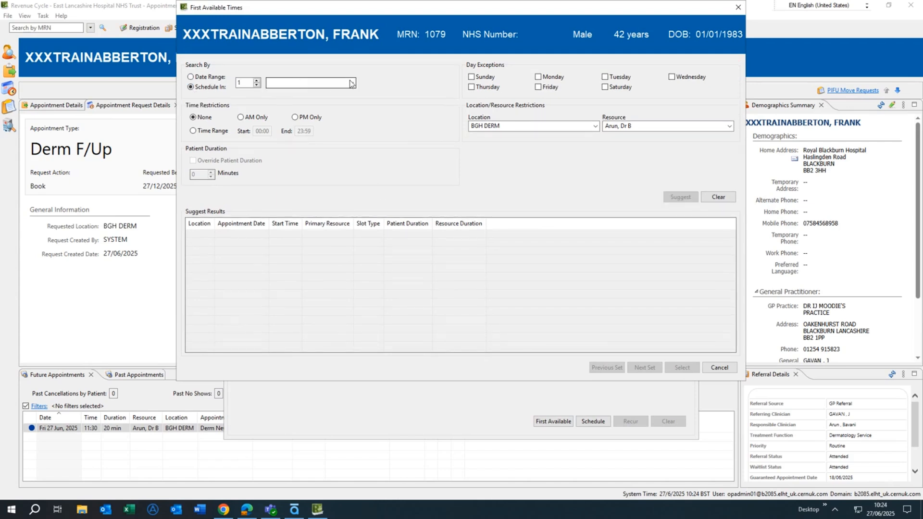
left_click(279, 83)
left_click(280, 97)
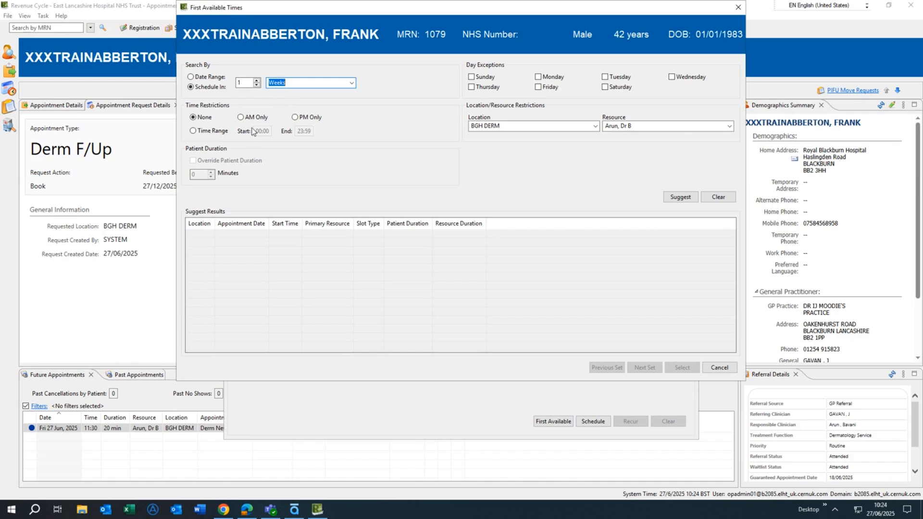
left_click(683, 198)
left_click(682, 198)
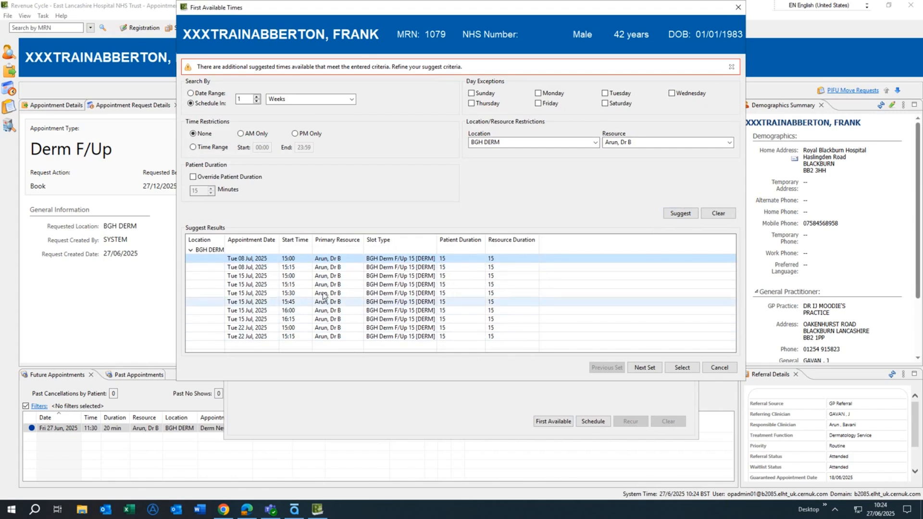
Step: Book the Tue 08 Jul 2025 15:15 slot and confirm the appointment, dismissing the tracking filters dialog
left_click(326, 267)
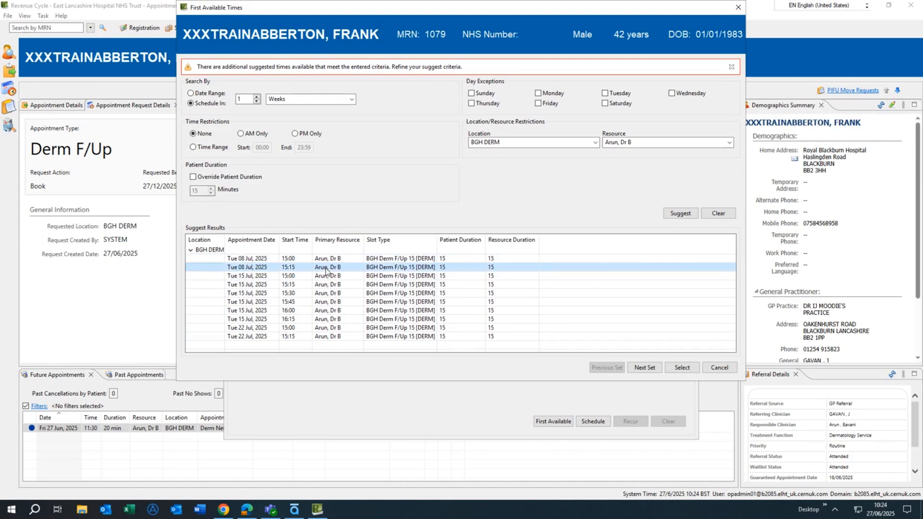
left_click(684, 370)
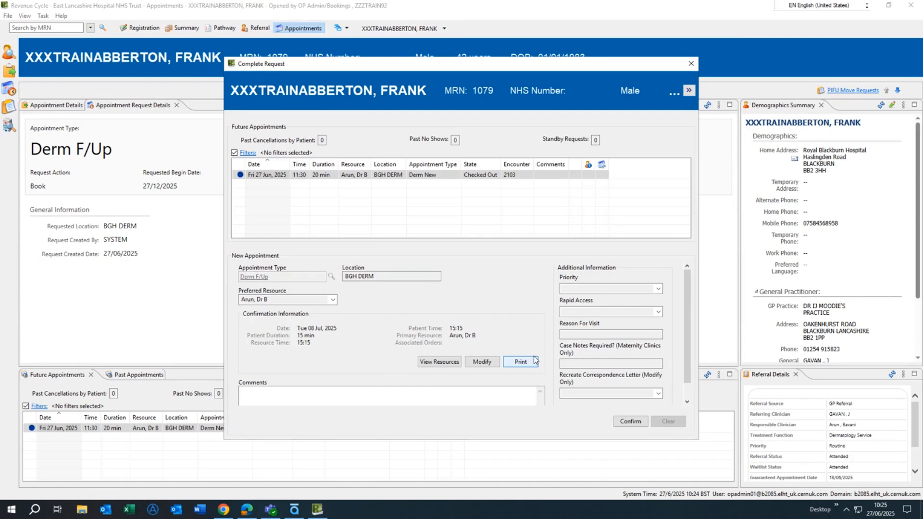
left_click(632, 423)
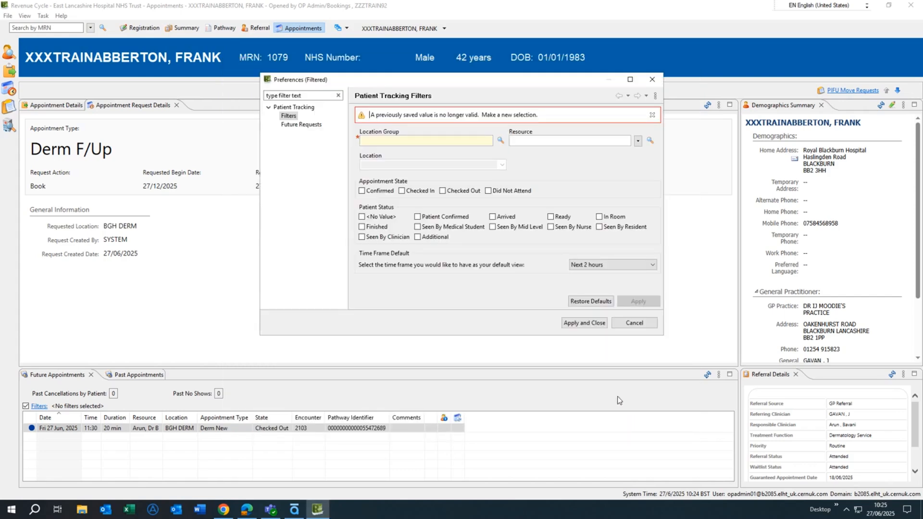
left_click(620, 325)
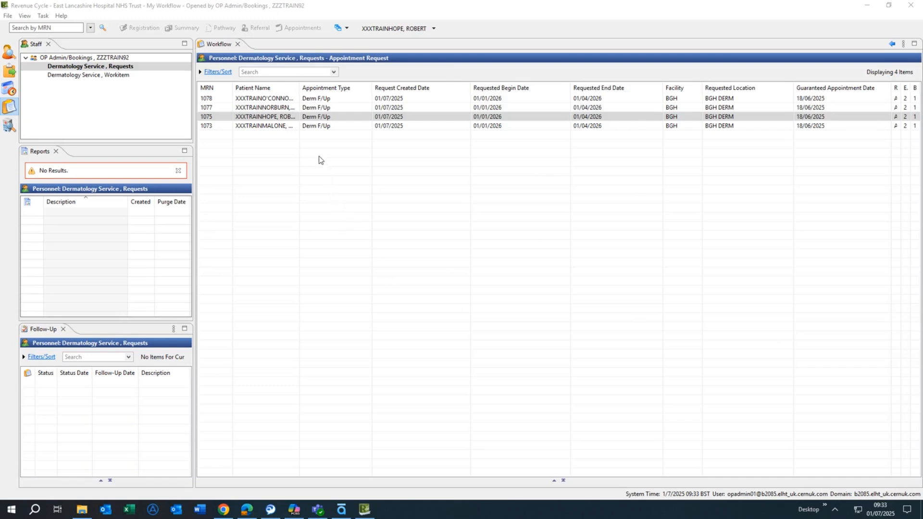
Step: Open the third patient's request and cancel it with the comment Telephone appointment needed., closing the filters dialog
left_click(315, 117)
double_click(315, 117)
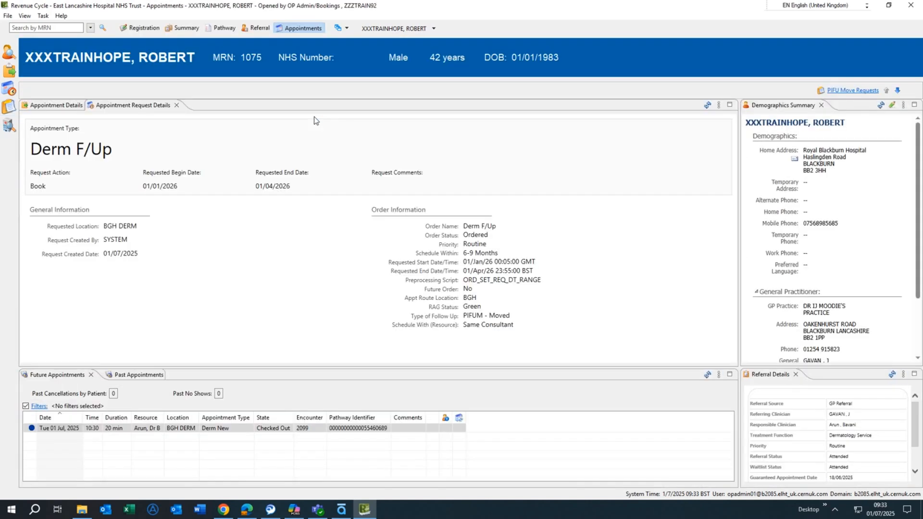
left_click(719, 107)
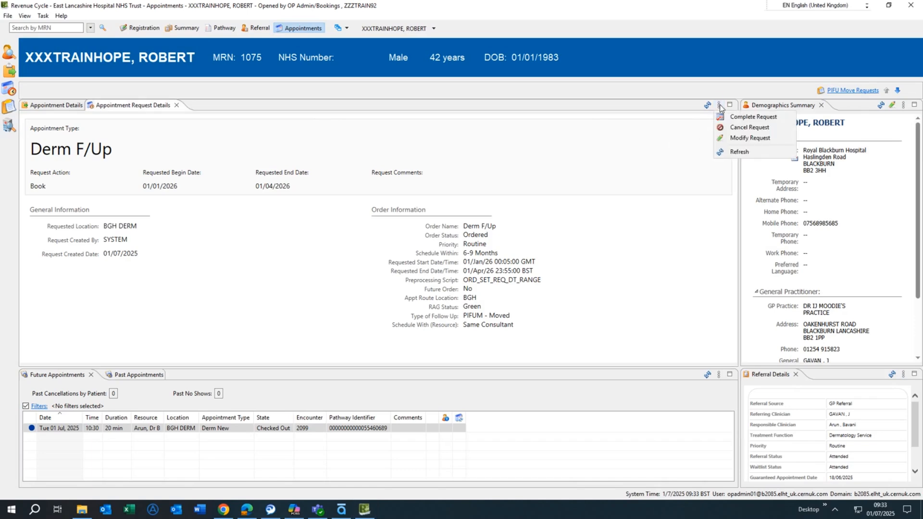
left_click(725, 128)
left_click(275, 189)
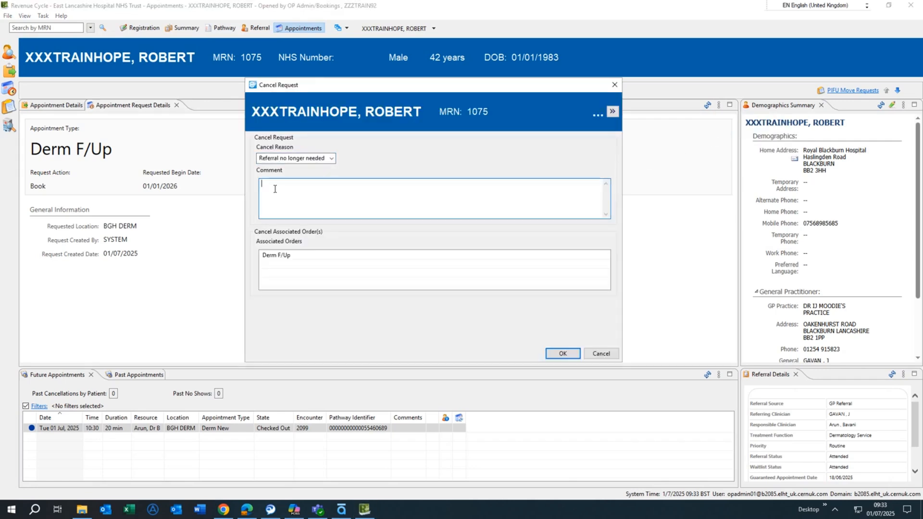
type("Telephone appointment needed.")
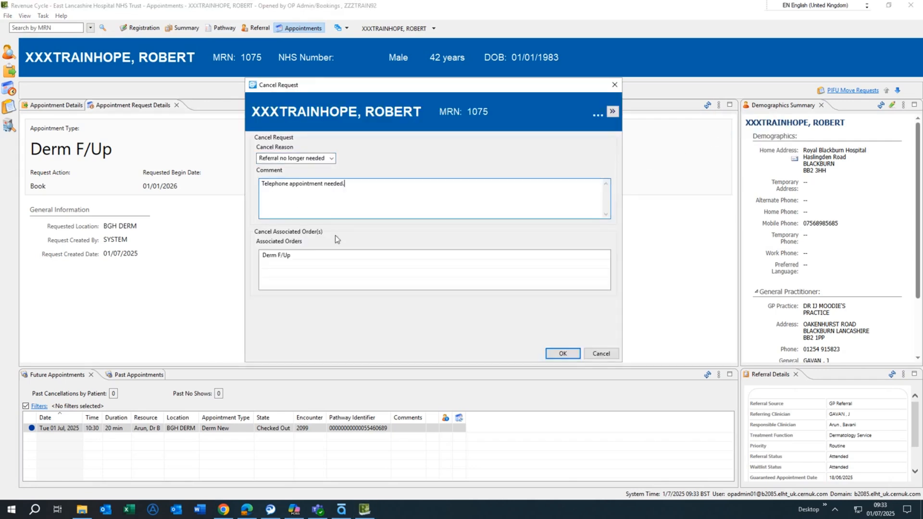
left_click(558, 354)
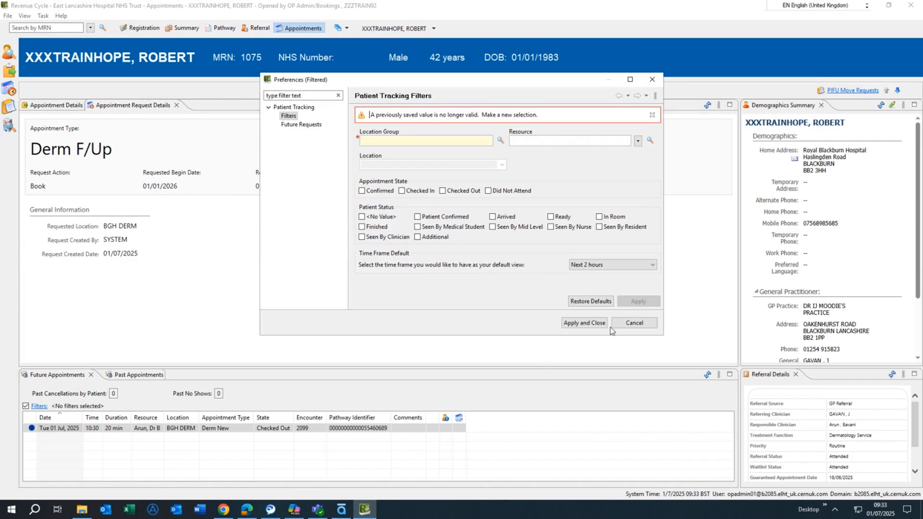
left_click(626, 323)
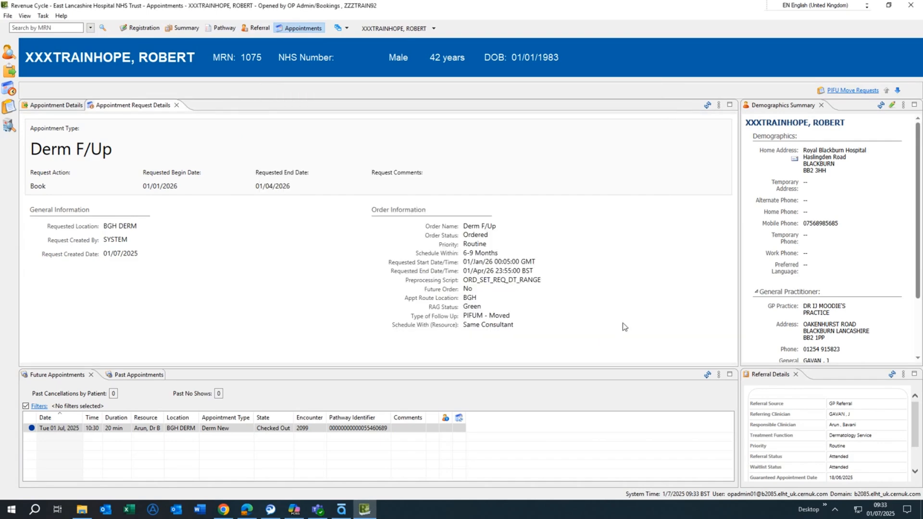
Step: Open the Summary with the Attended Referrals view, enlarging that pane
left_click(183, 29)
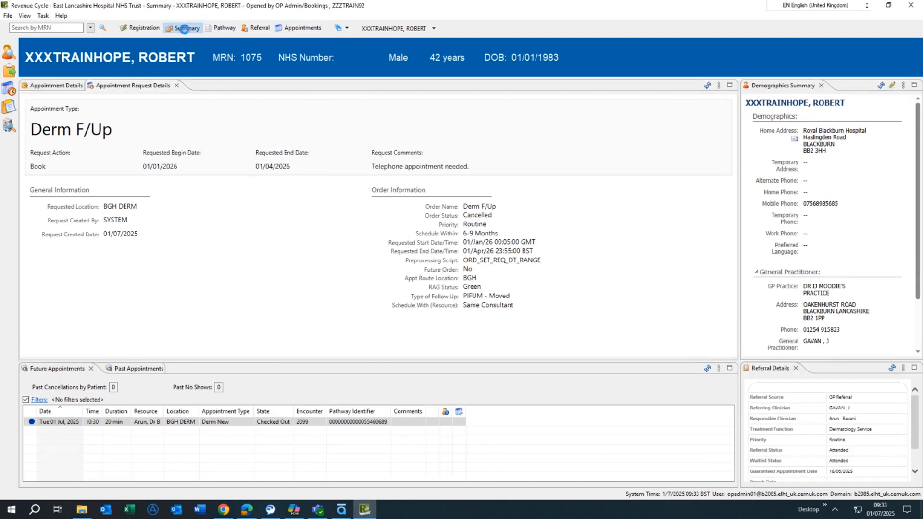
left_click(346, 30)
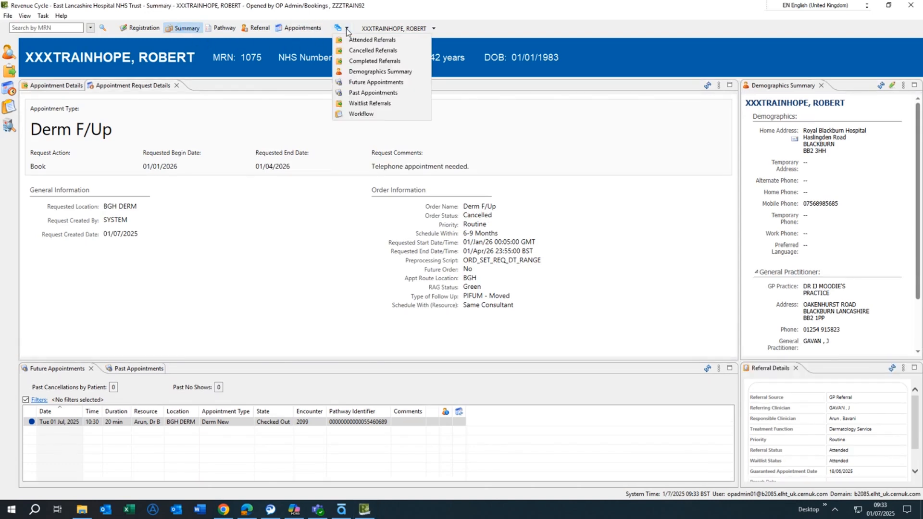
left_click(368, 43)
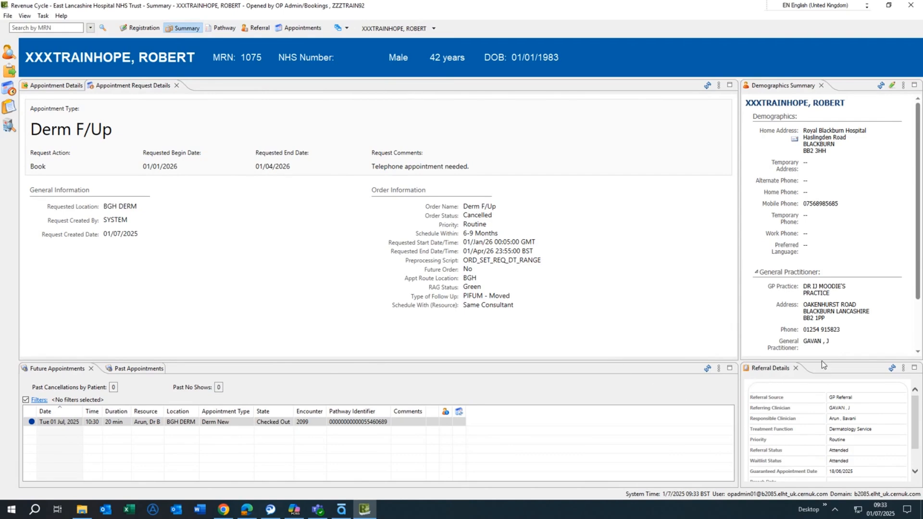
left_click_drag(822, 361, 824, 297)
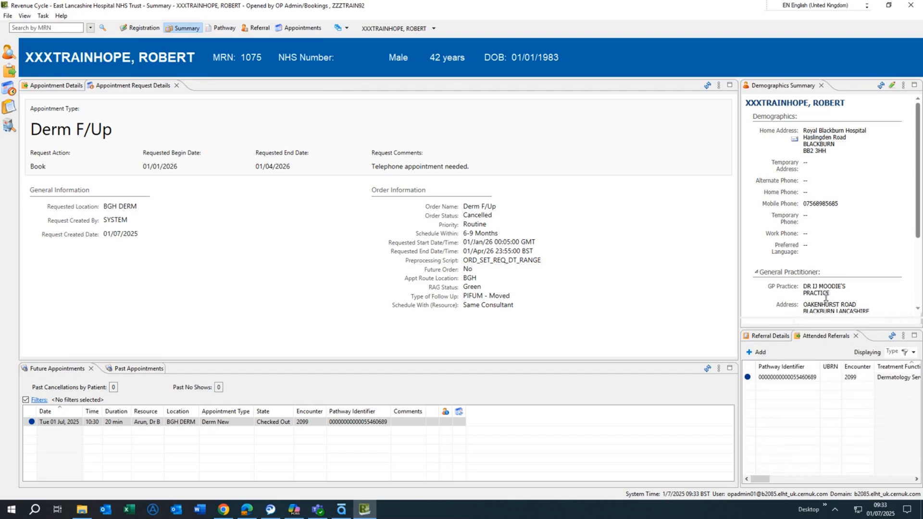
left_click_drag(741, 412, 582, 412)
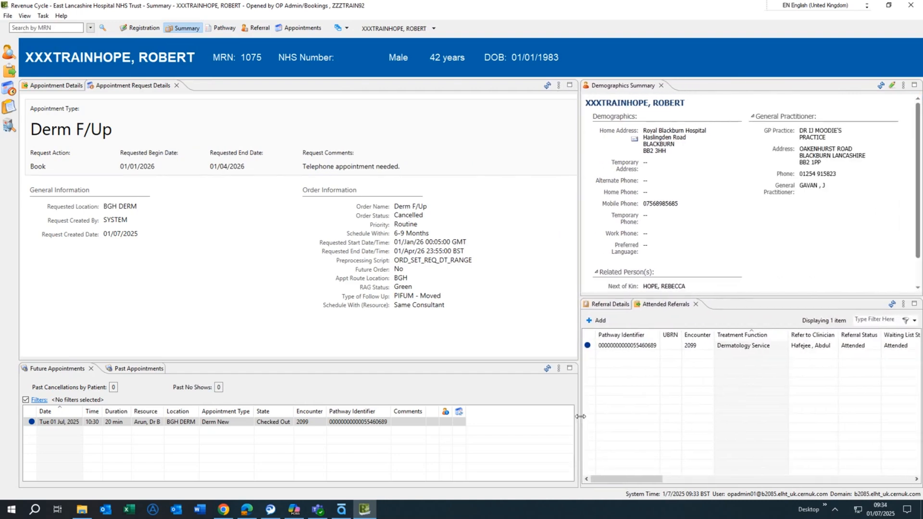
Step: Open Schedule Next Appointment for the patient's attended Dermatology referral
left_click(664, 345)
right_click(663, 345)
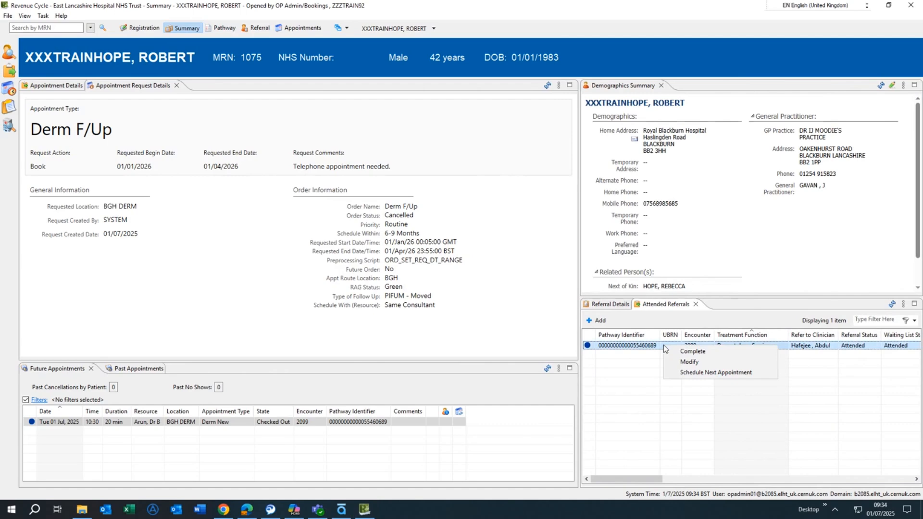
left_click(714, 373)
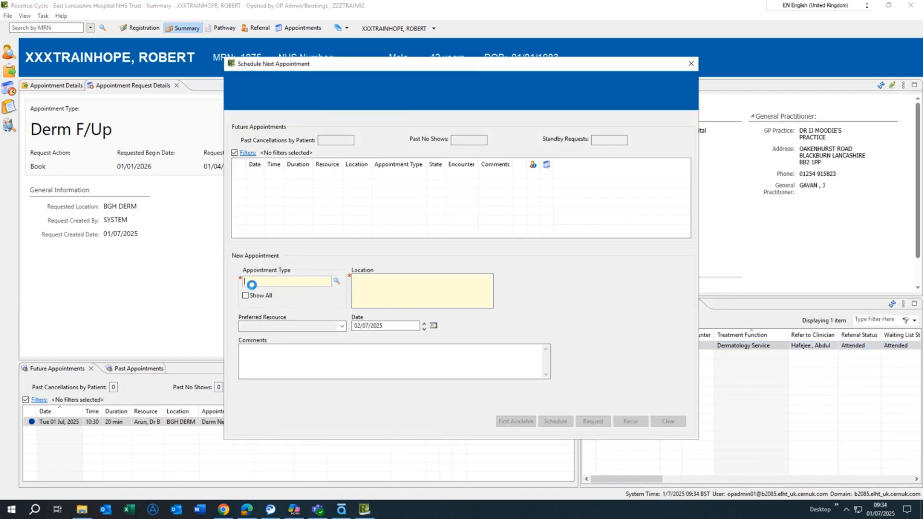
Step: Search appointment types for derm and choose Derm Tel F/Up
type("derm")
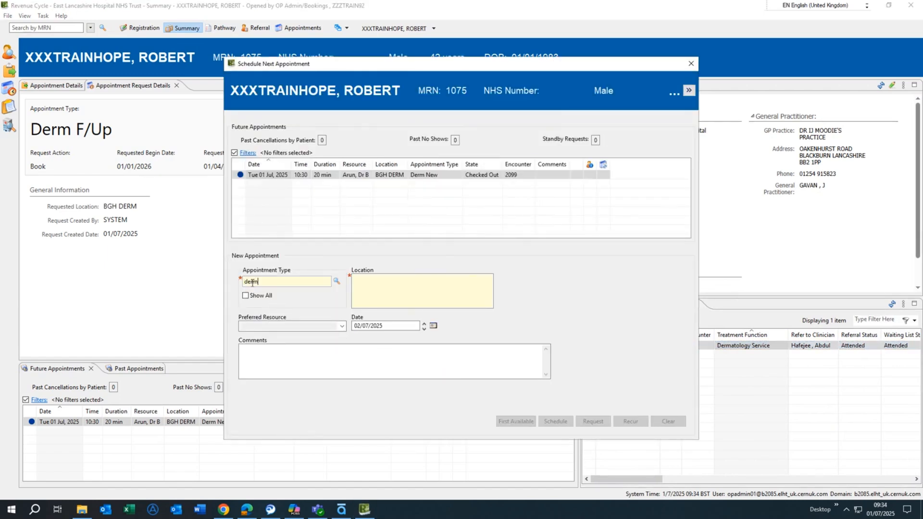
key("Return")
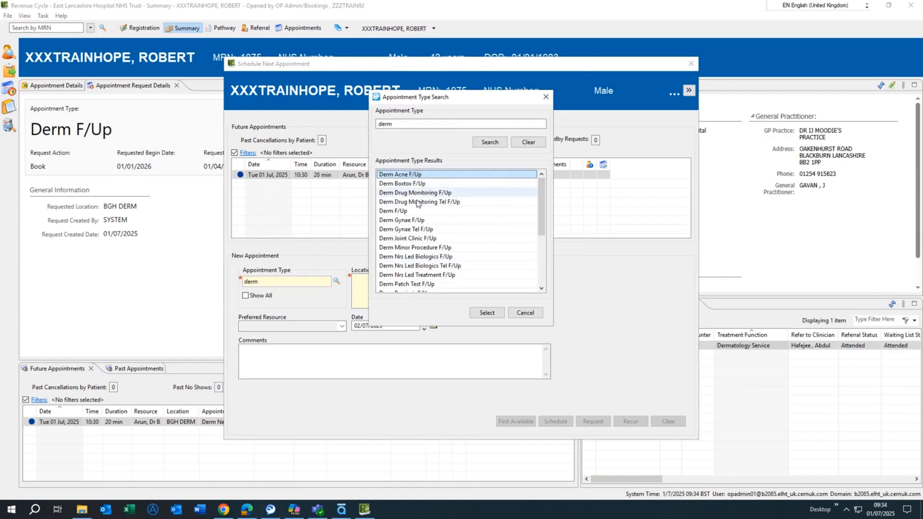
scroll(423, 251, "down", 2)
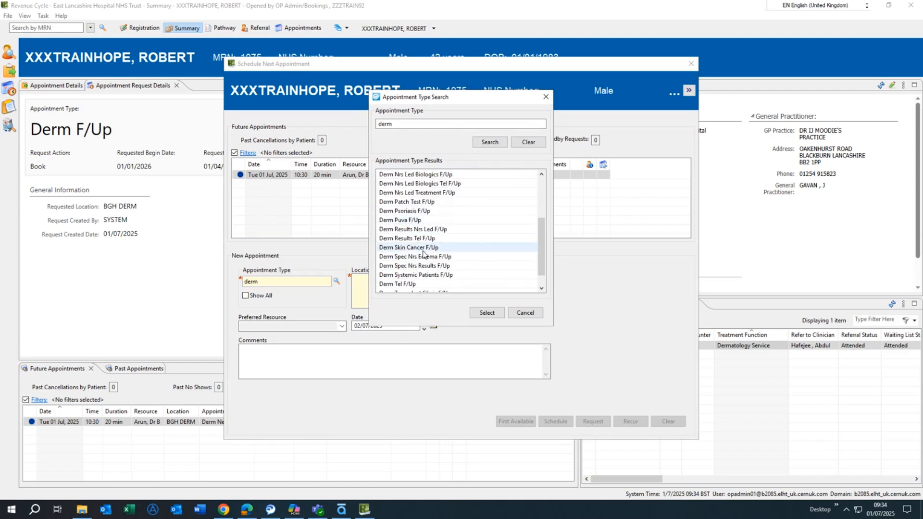
scroll(422, 254, "down", 2)
left_click(406, 267)
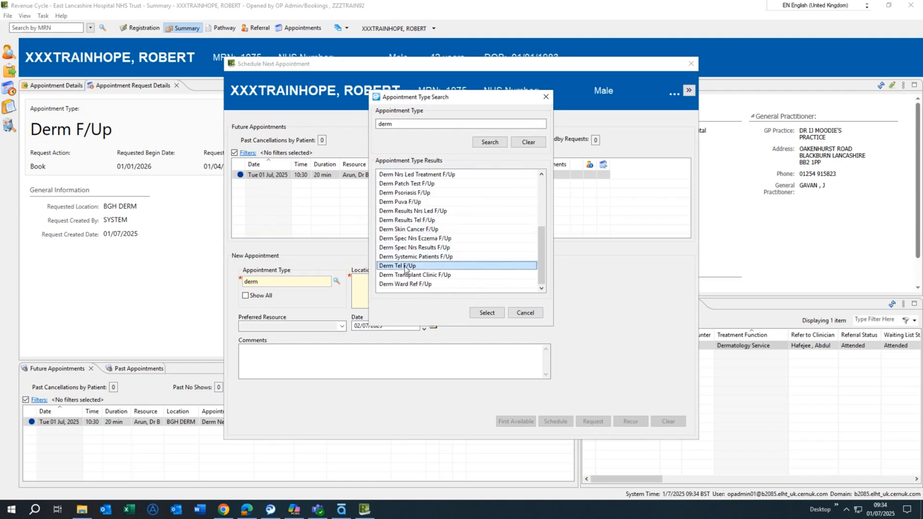
left_click(487, 312)
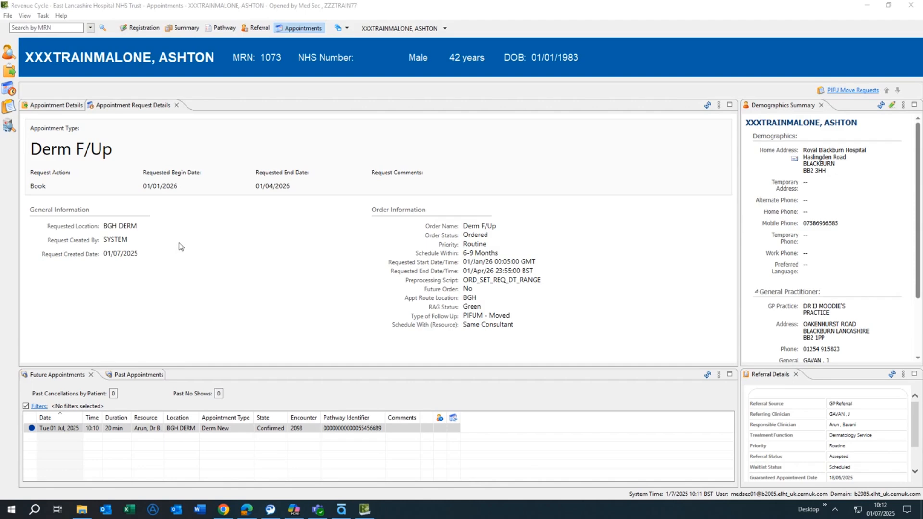
Step: Open PowerChart for the patient and switch to the BGH DERM outpatient encounter, confirming the record change
left_click(44, 16)
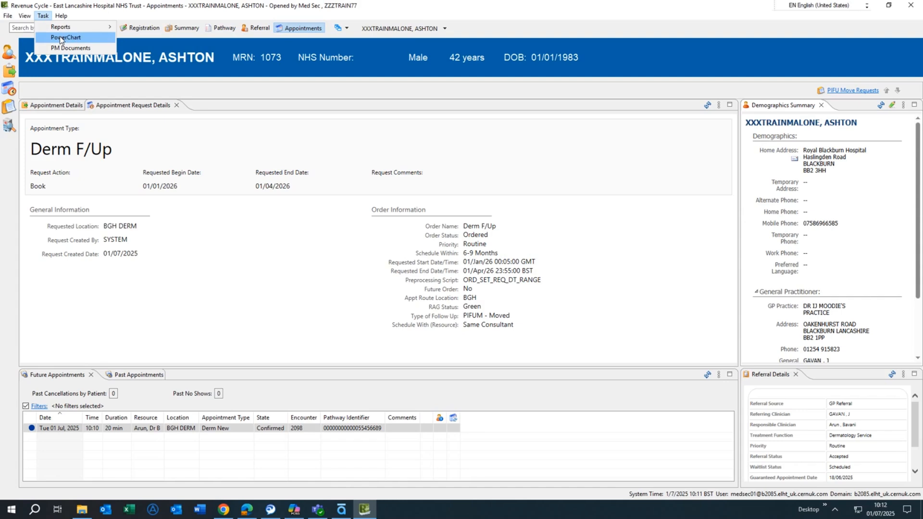
left_click(78, 39)
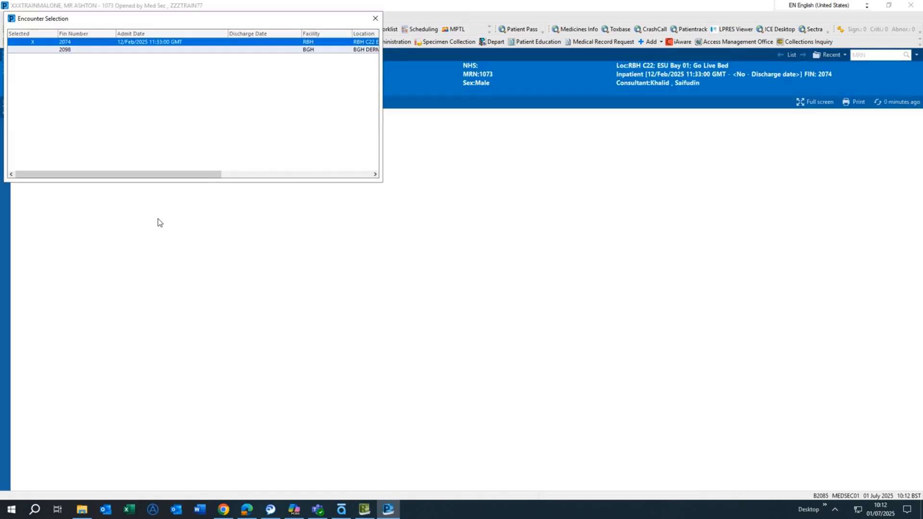
left_click(206, 49)
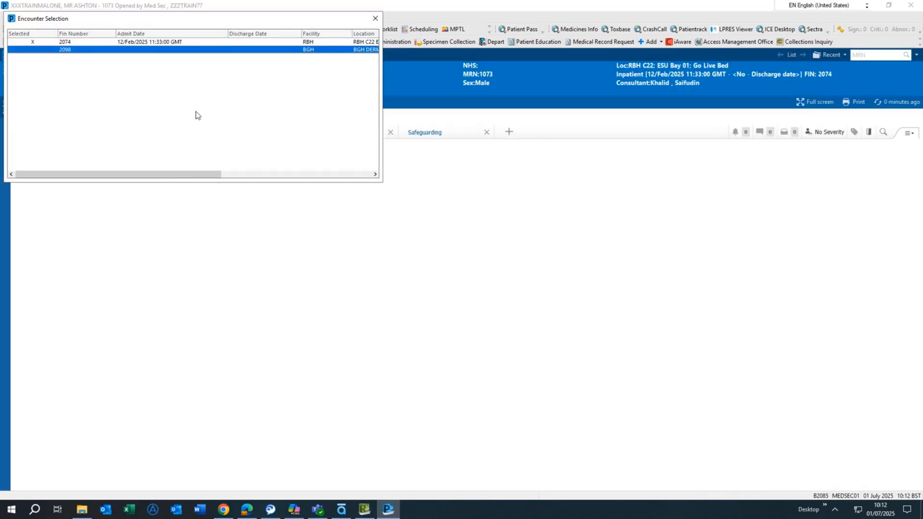
left_click_drag(173, 177, 233, 181)
left_click_drag(327, 184, 132, 182)
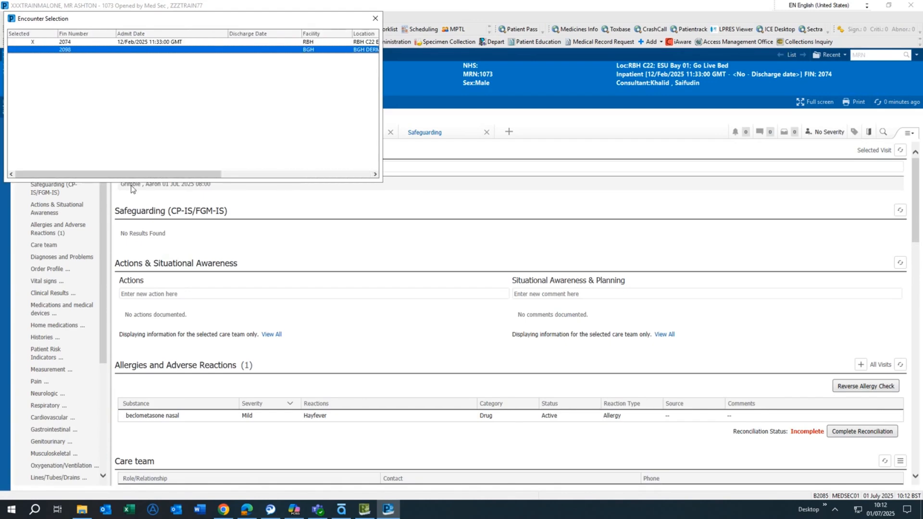
double_click(345, 50)
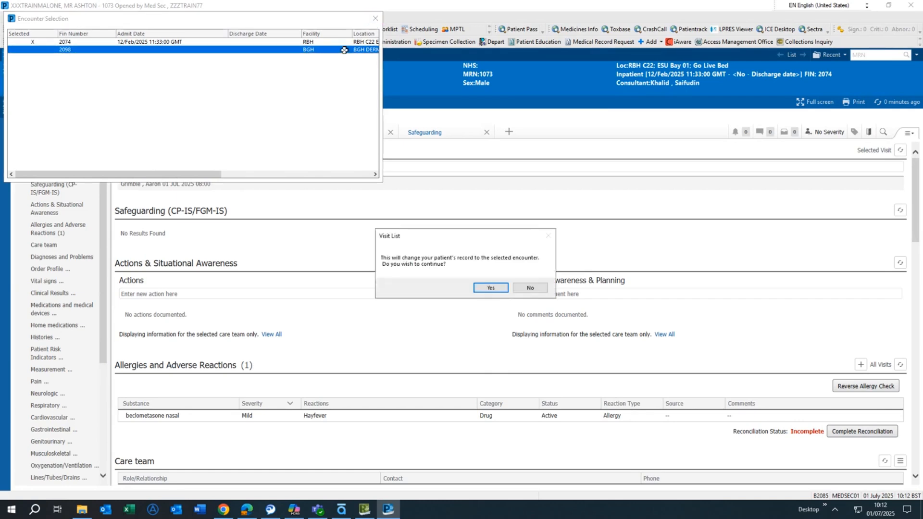
left_click(490, 288)
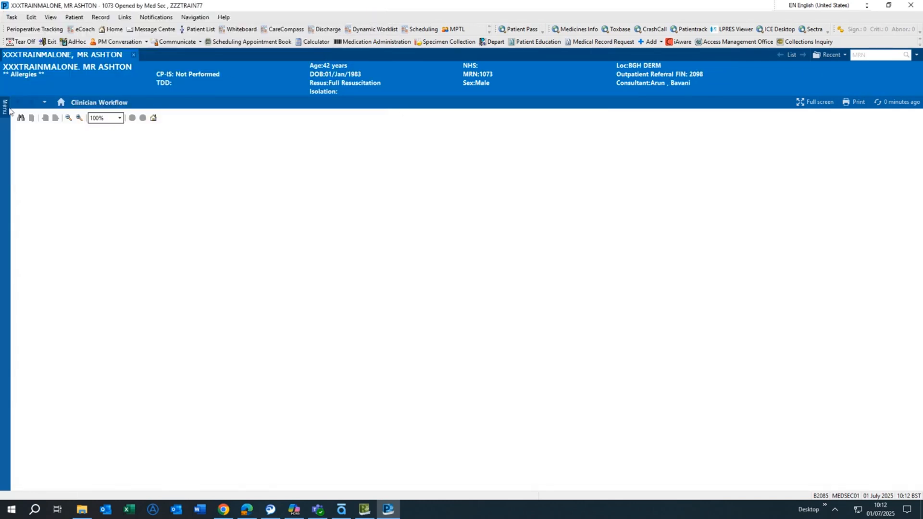
Step: Open Requests/Care Plans and start adding a new order, accepting the future-encounter warning
left_click(6, 108)
left_click(107, 103)
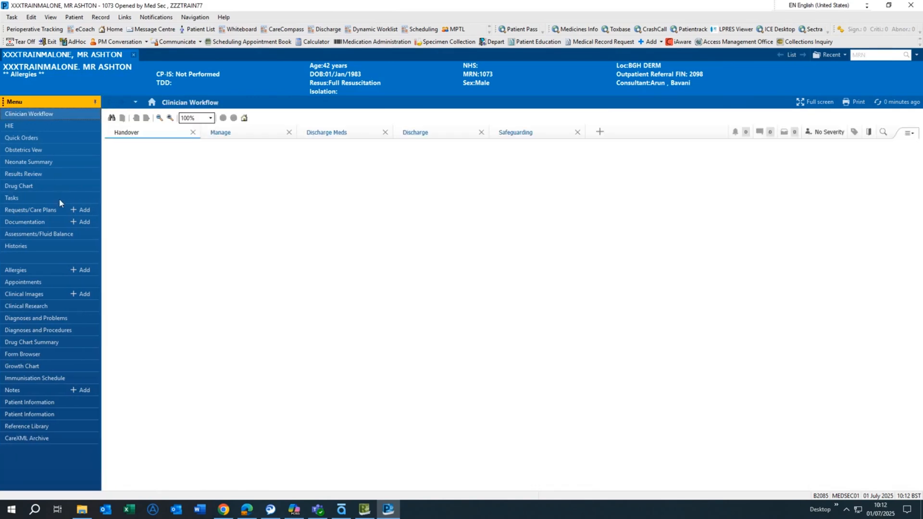
left_click(54, 211)
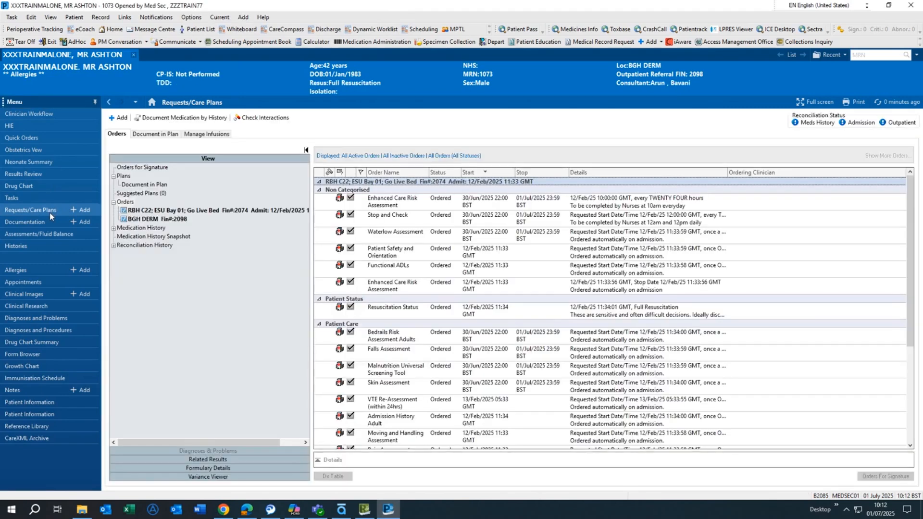
left_click(119, 118)
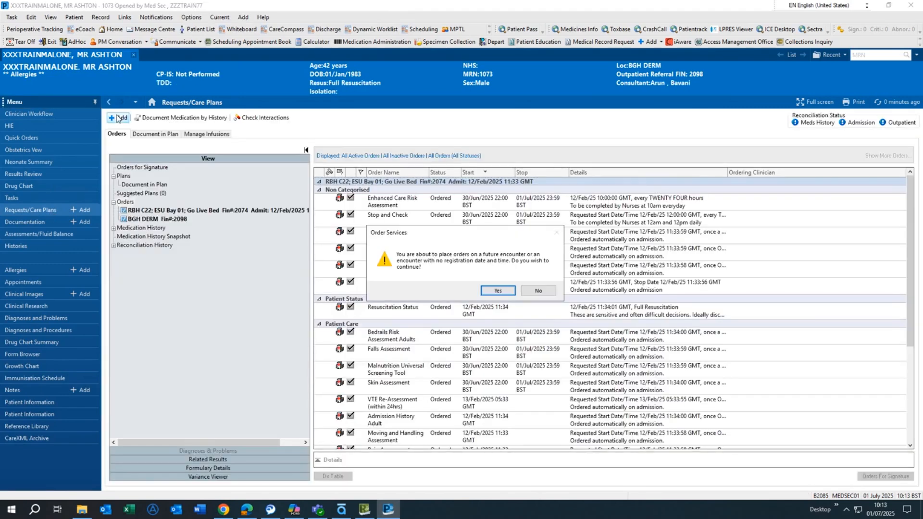
left_click(495, 291)
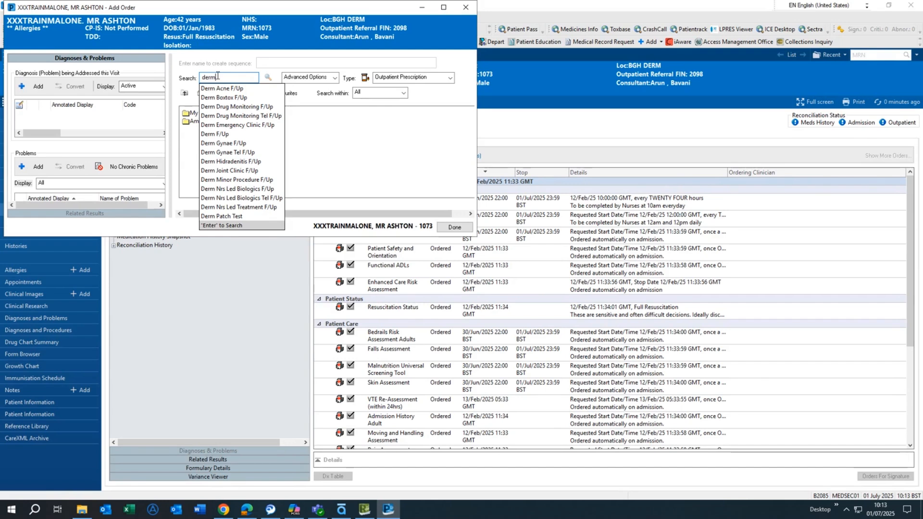
Step: Add the Derm F/Up order from the derm search results, keeping the default ordering clinician, and finish adding
left_click(245, 136)
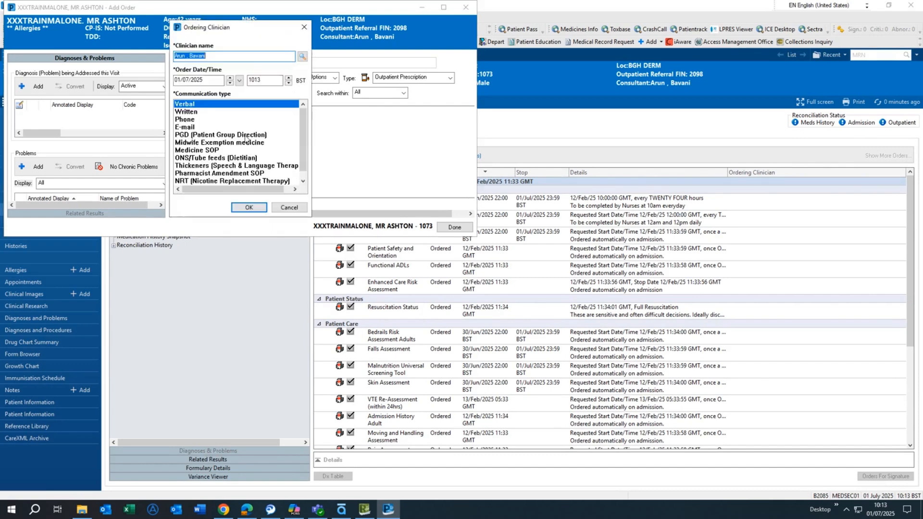
left_click(249, 207)
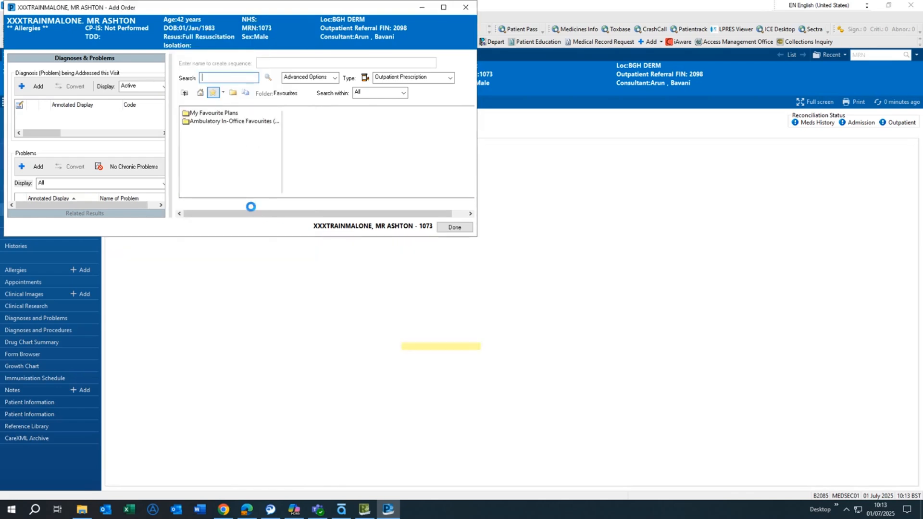
left_click(455, 228)
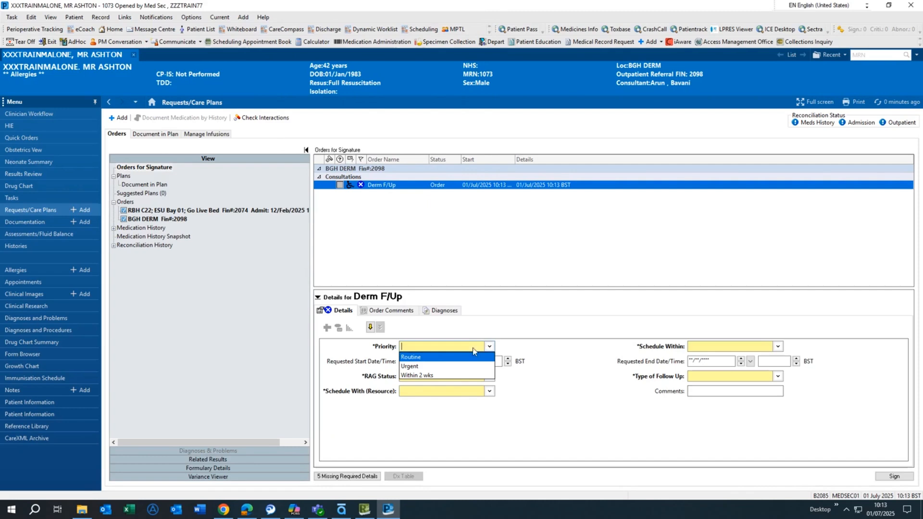
Step: Set the order details: Priority Routine, RAG Status Red, Schedule With Same Consultant, Schedule Within 7 Days, Type of Follow Up Regular Follow Up
left_click(435, 361)
left_click(490, 377)
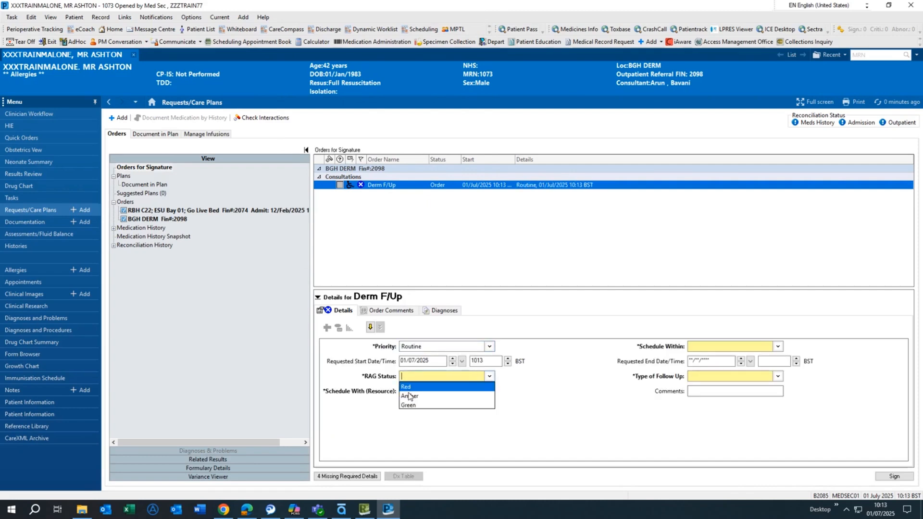
left_click(409, 388)
left_click(490, 391)
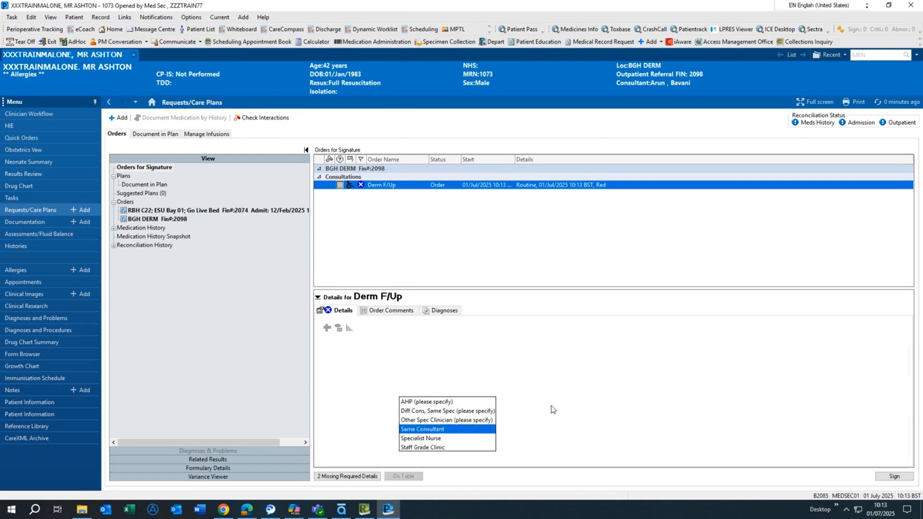
left_click(428, 428)
left_click(760, 347)
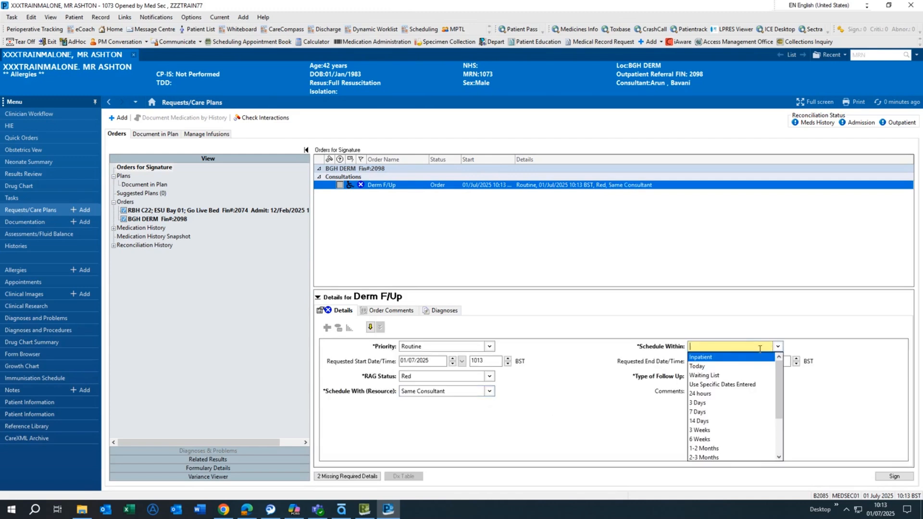
left_click(700, 412)
left_click(779, 377)
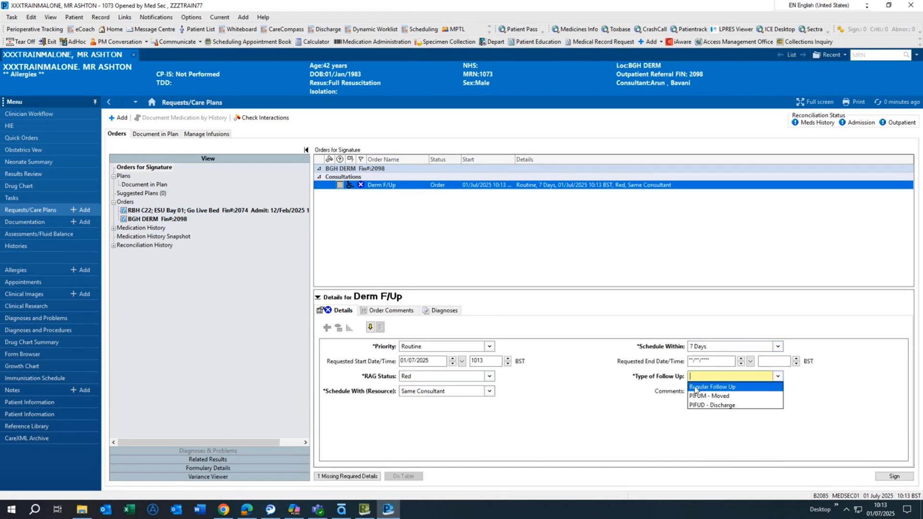
left_click(738, 387)
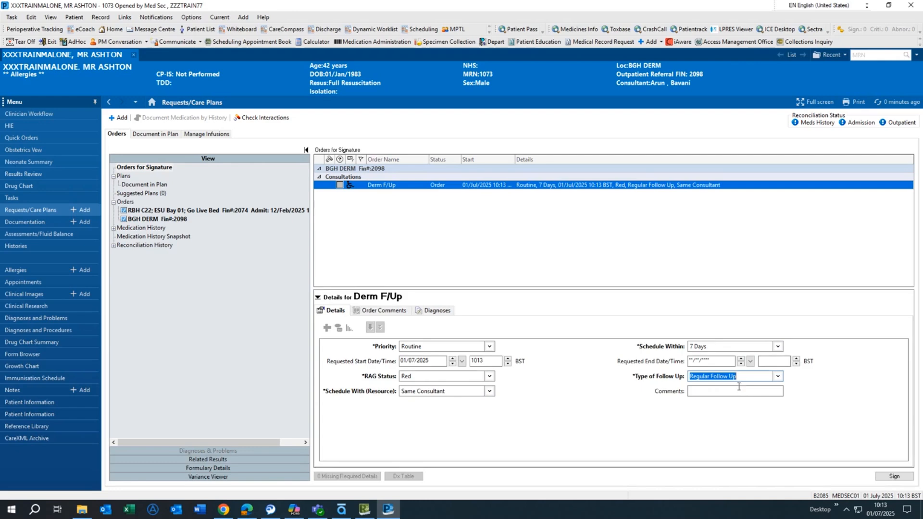
Step: Sign the Derm F/Up order and check it in the encounter's order list
left_click(894, 476)
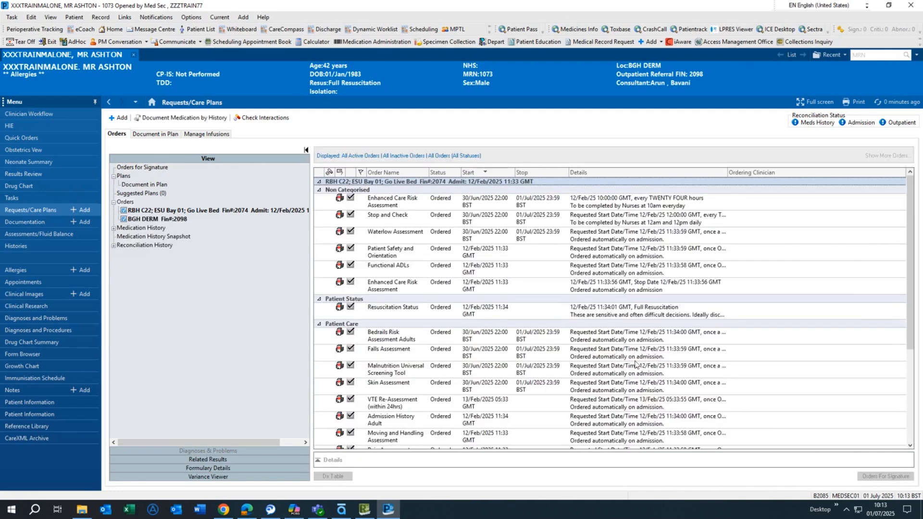
scroll(404, 247, "down", 3)
scroll(405, 247, "down", 2)
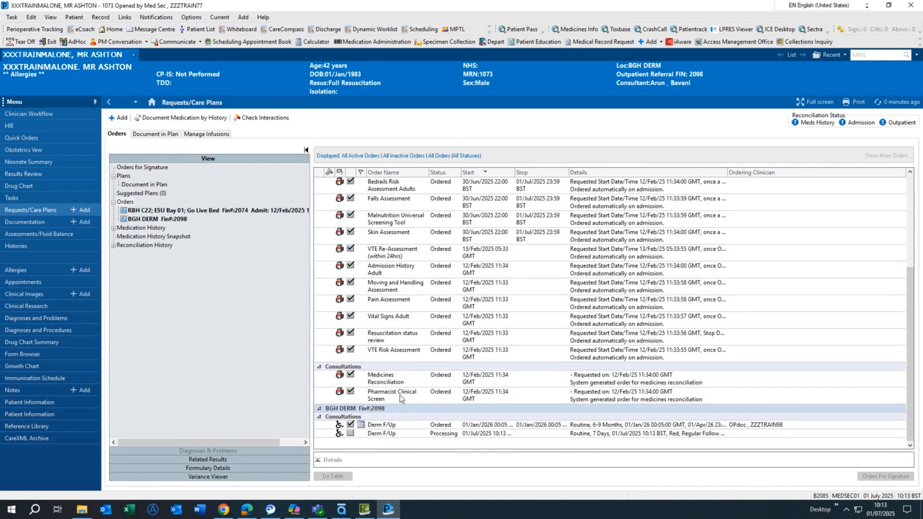